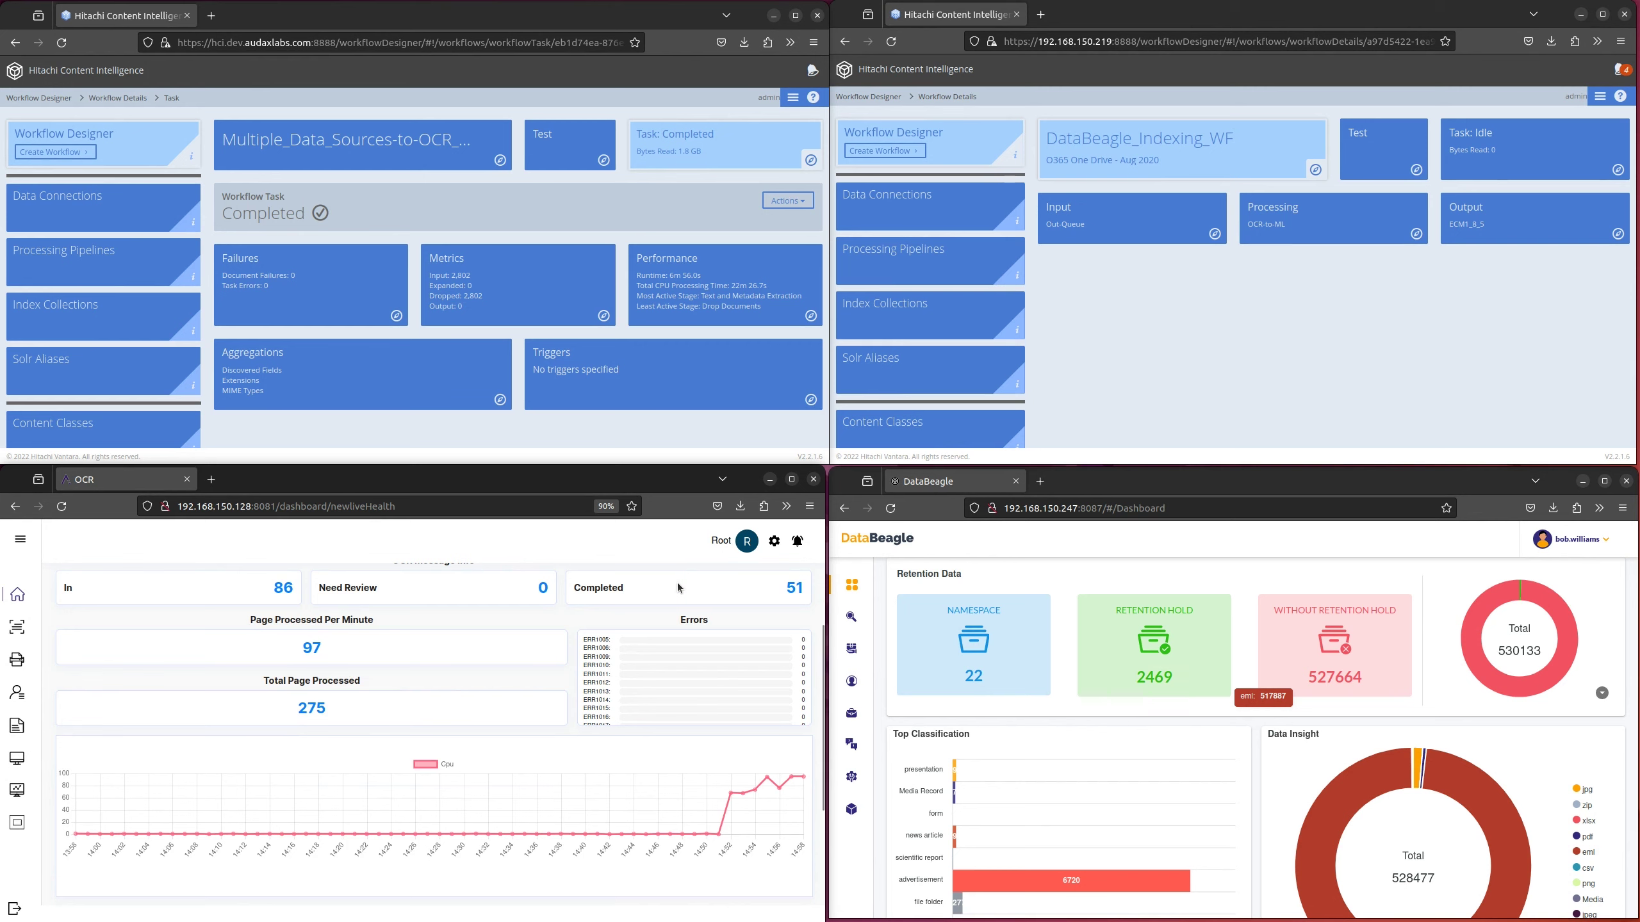
Step: Examine the CPU and Page Processed Per Minute charts on the OCR live health dashboard
mouse_move(763, 778)
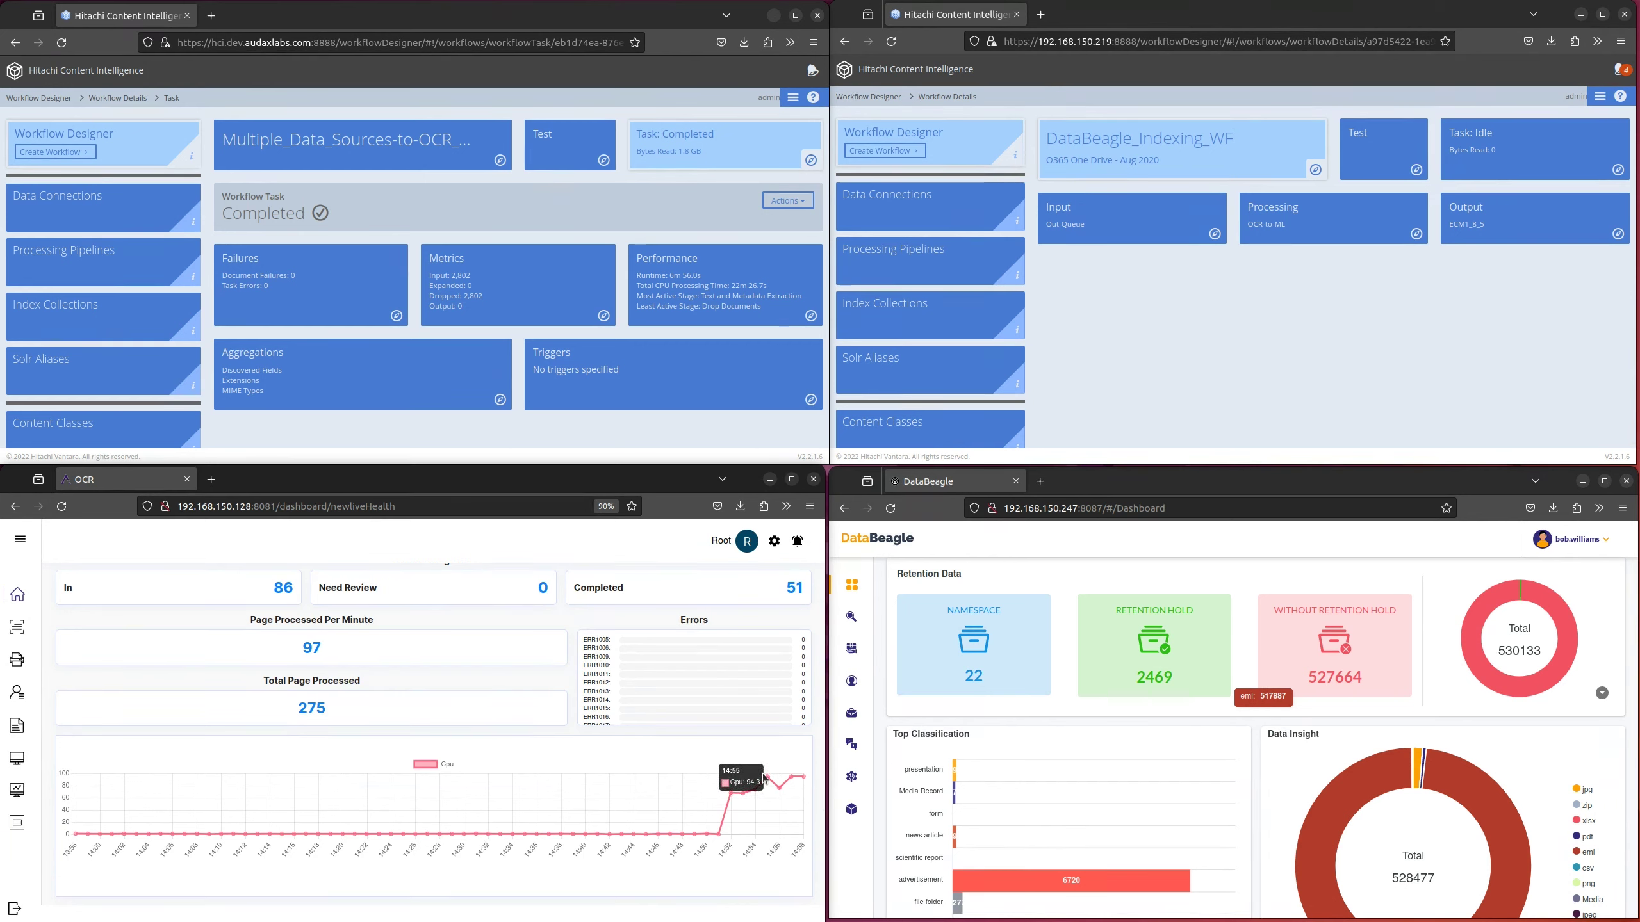
scroll(762, 778, "down", 2)
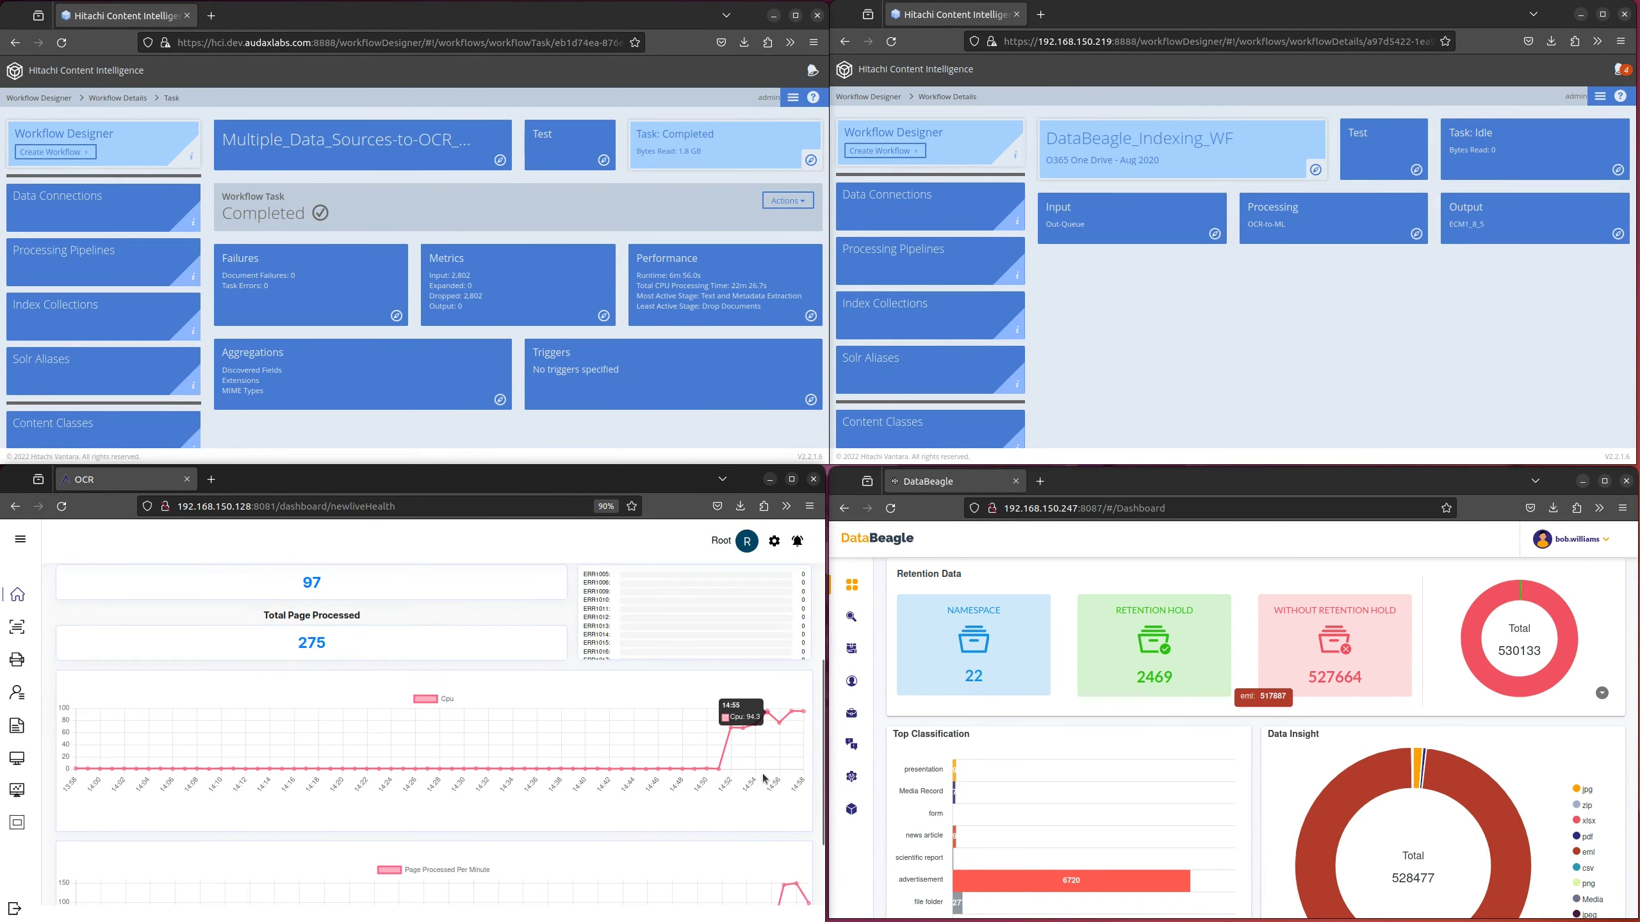
scroll(763, 778, "down", 1)
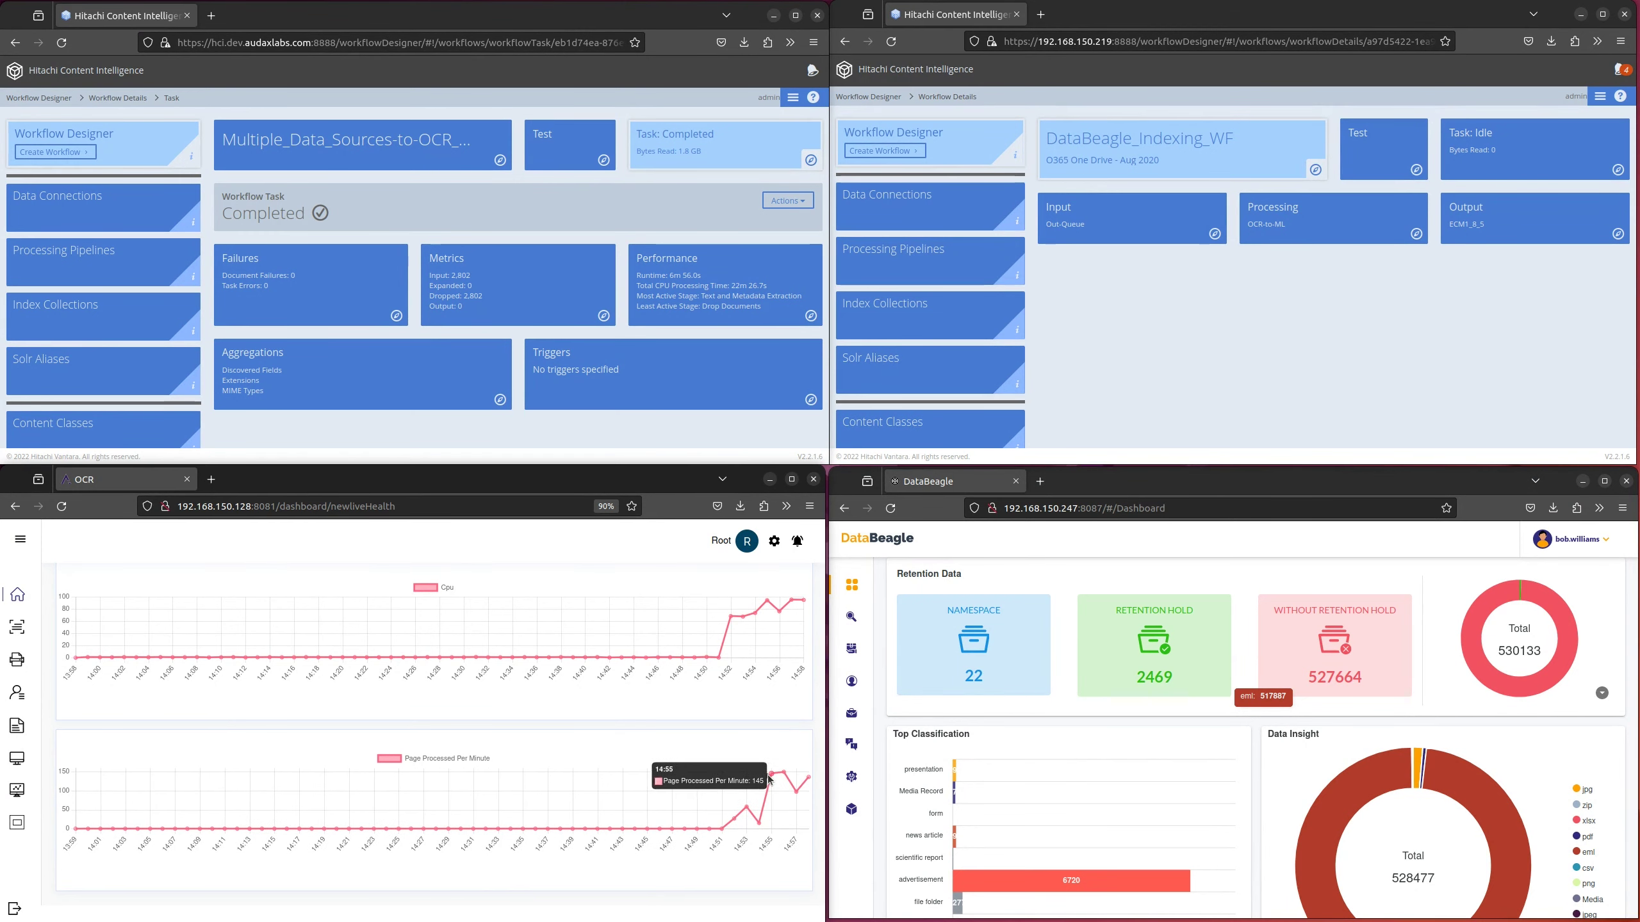
scroll(678, 762, "up", 6)
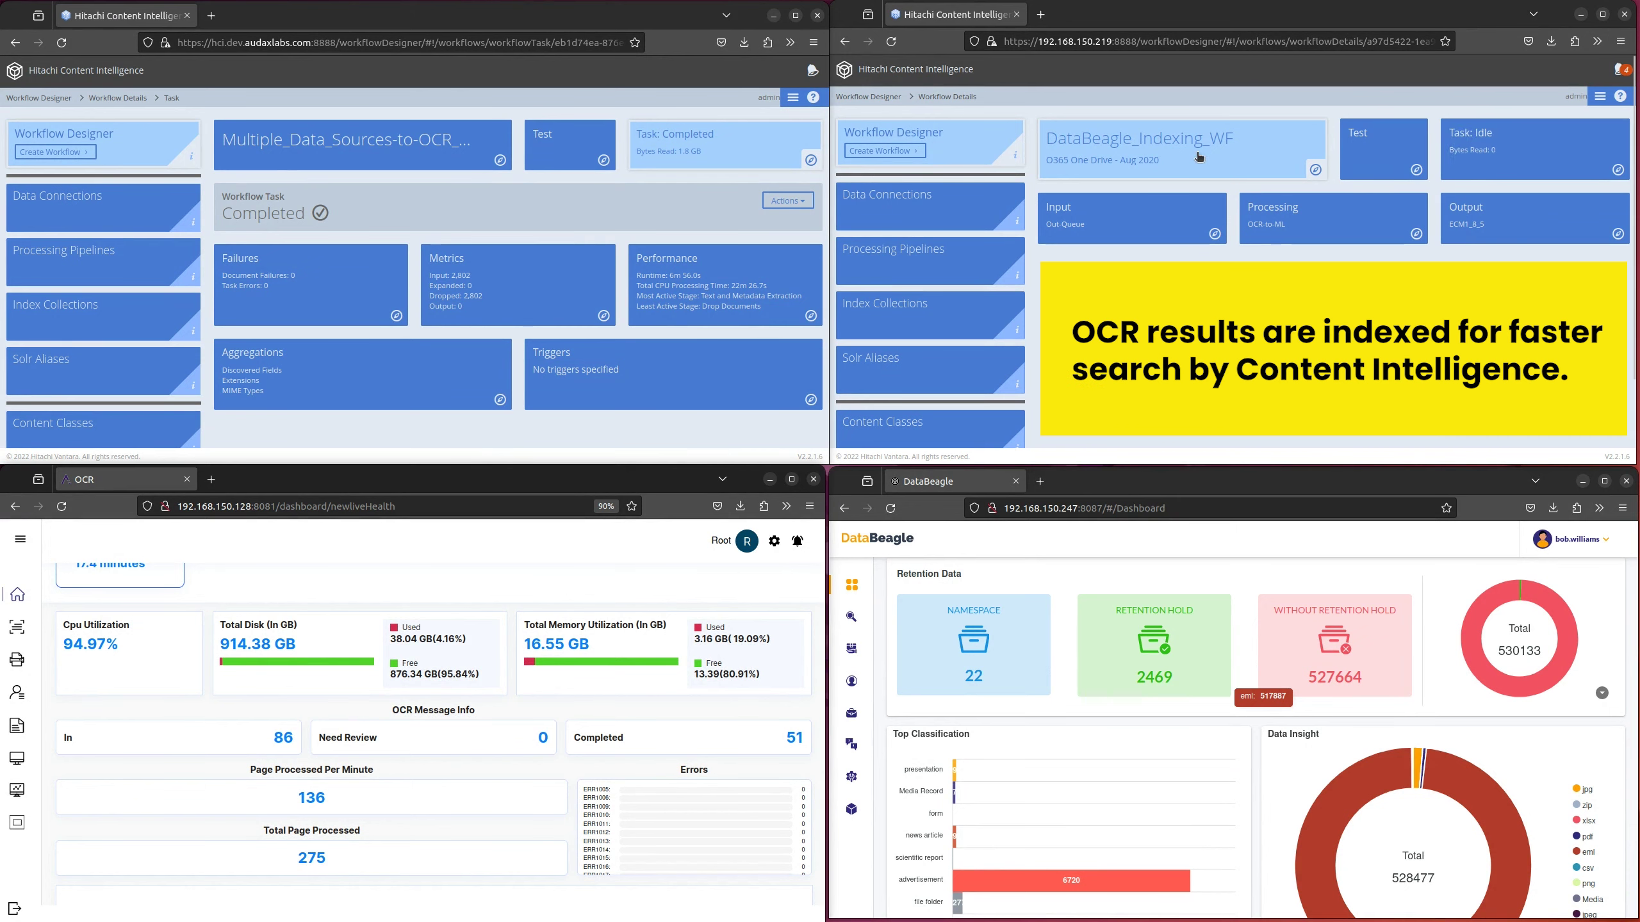
Step: In Hitachi Content Intelligence, inspect the Kafka settings of the Out-Queue input in the DataBeagle_Indexing_WF workflow, leaving them unmodified
left_click(1124, 229)
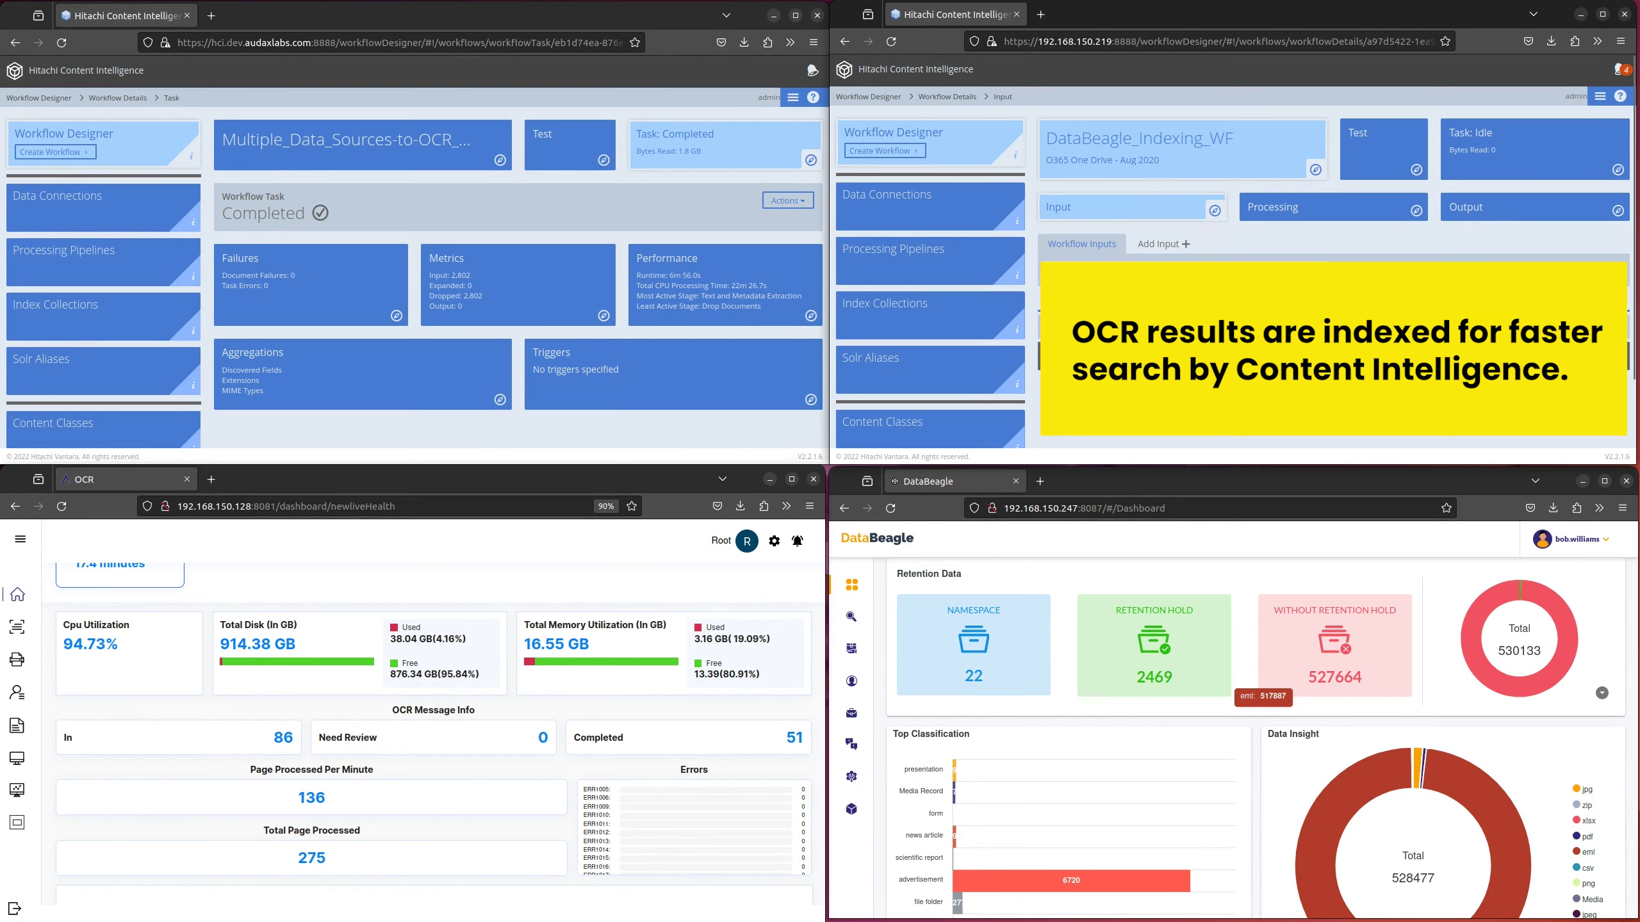
left_click(1247, 313)
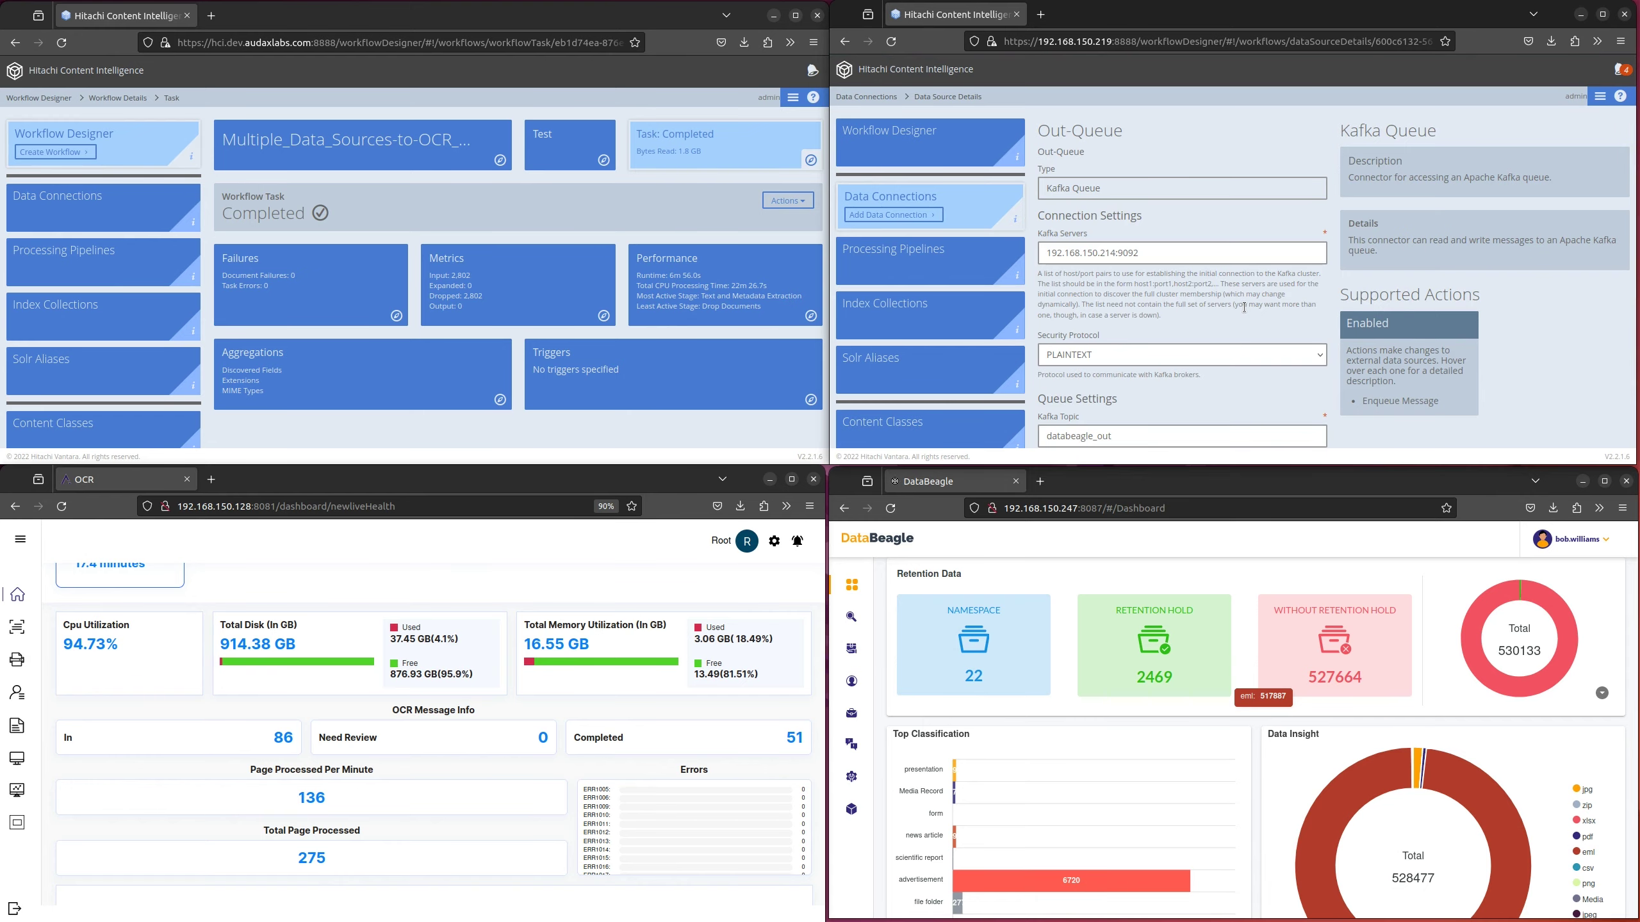
scroll(1244, 307, "down", 3)
scroll(1244, 308, "down", 1)
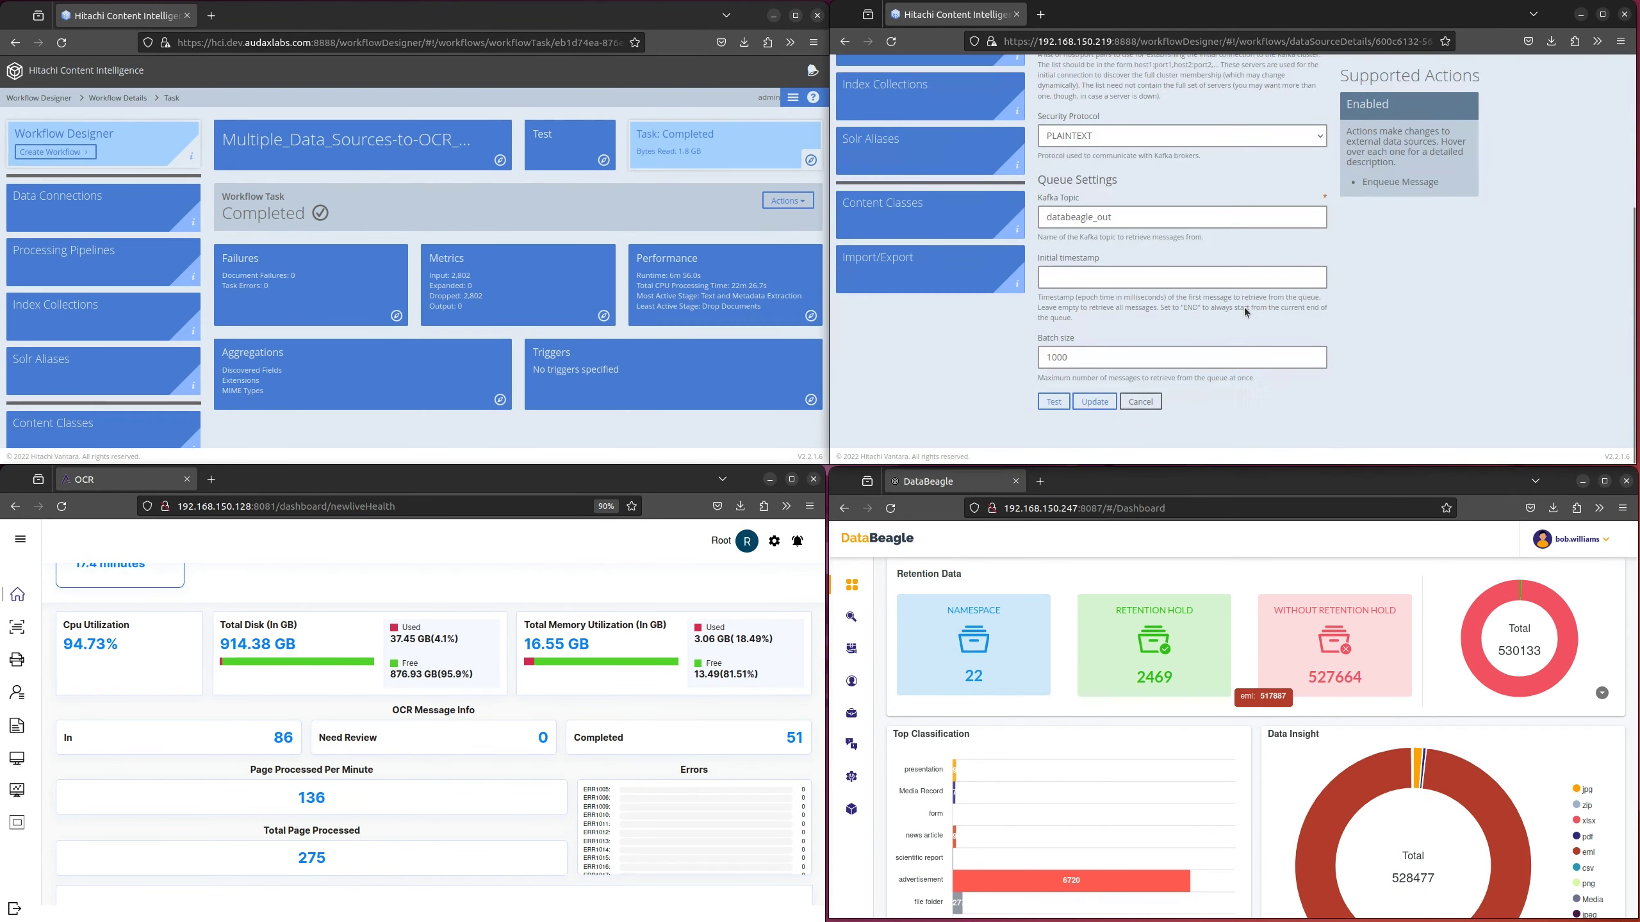
left_click(1140, 401)
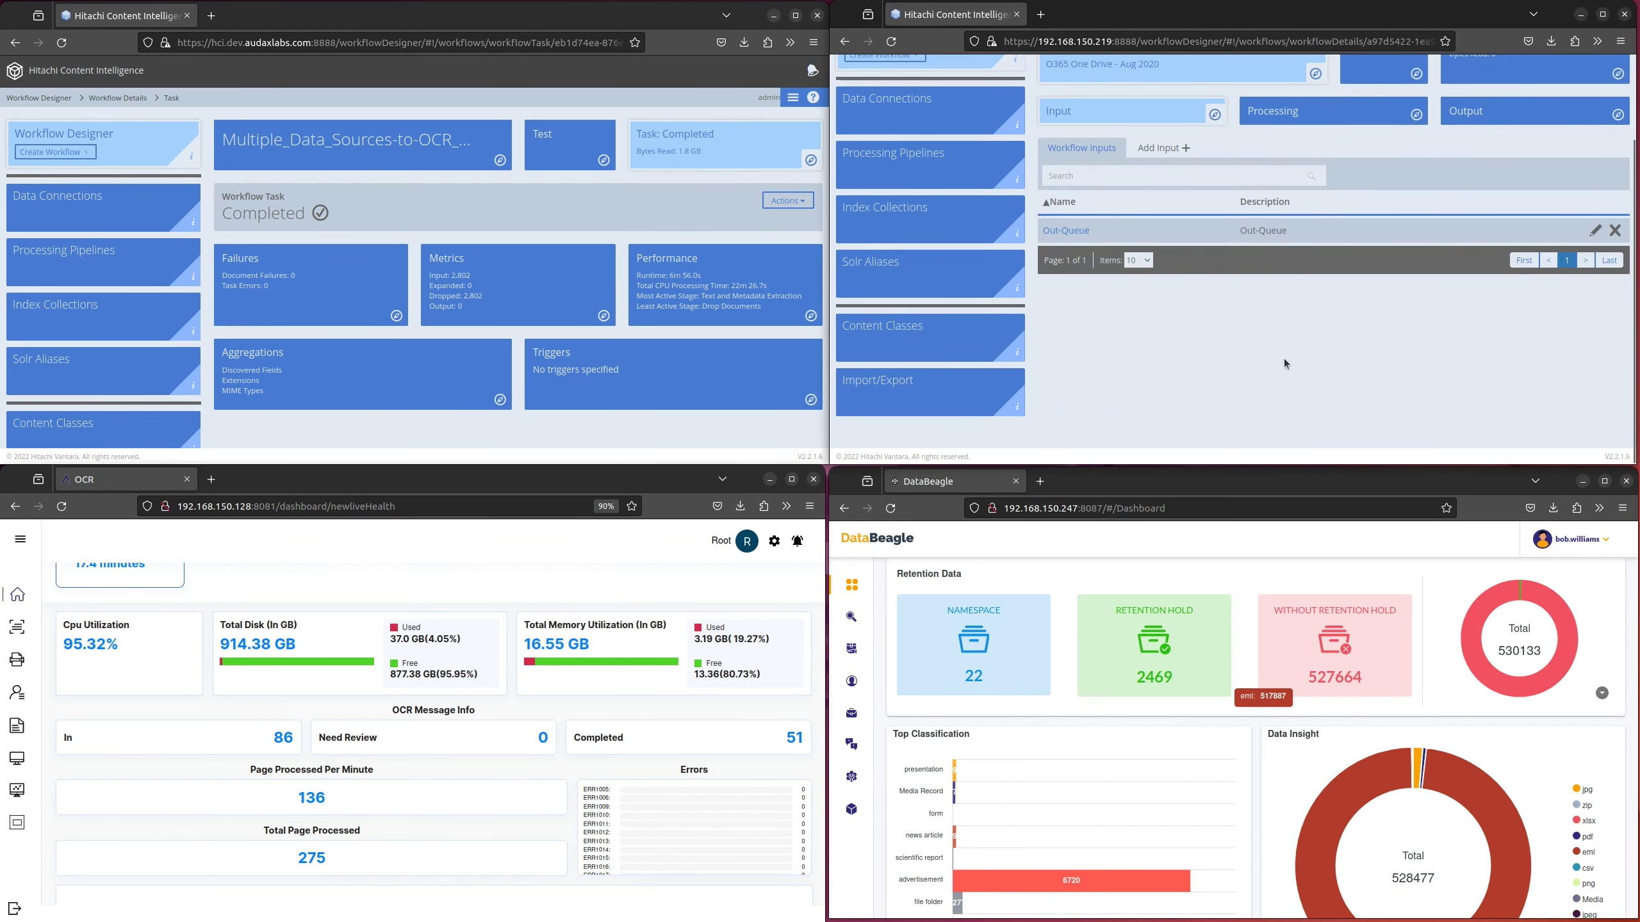
scroll(1284, 359, "up", 2)
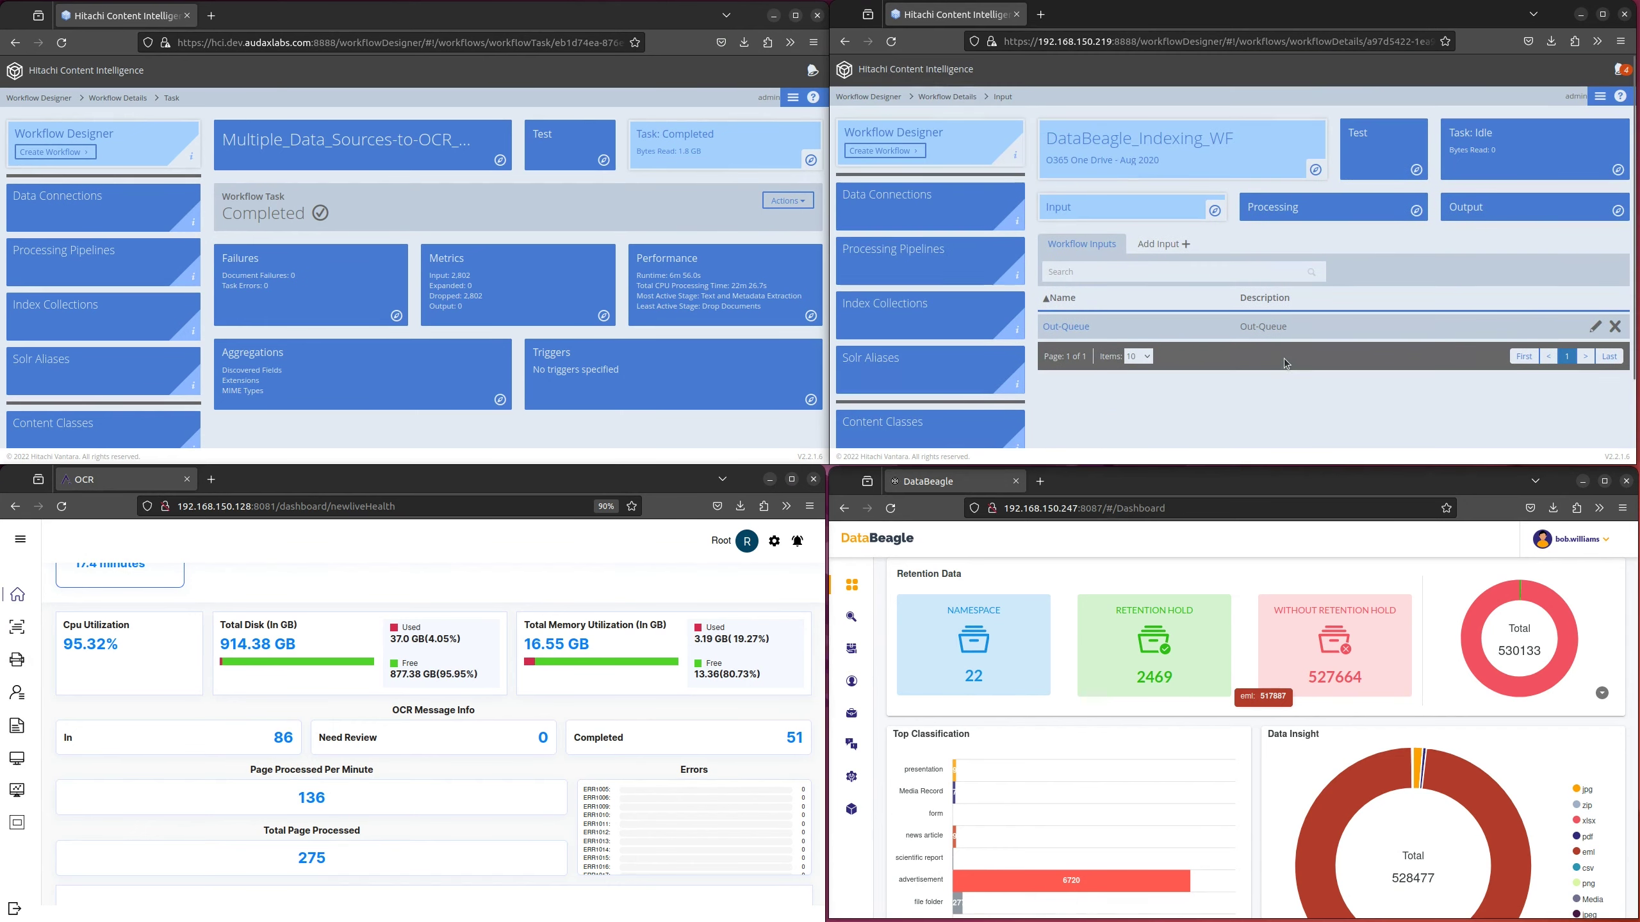
Step: Start the DataBeagle_Indexing_WF workflow task over and confirm the restart
left_click(1546, 157)
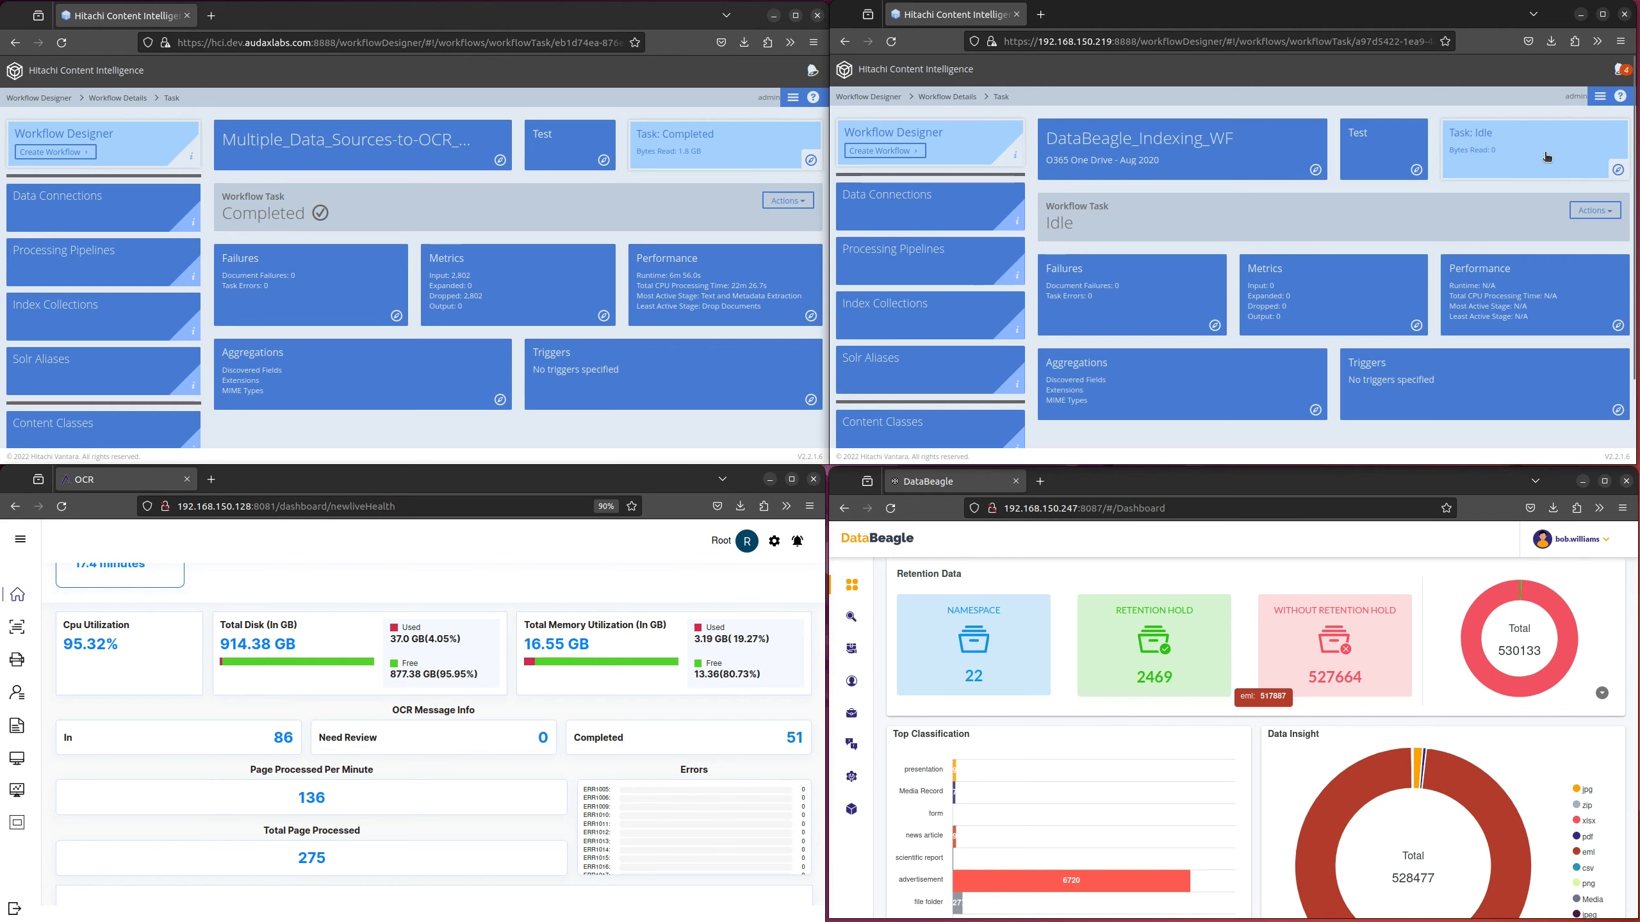
left_click(1583, 214)
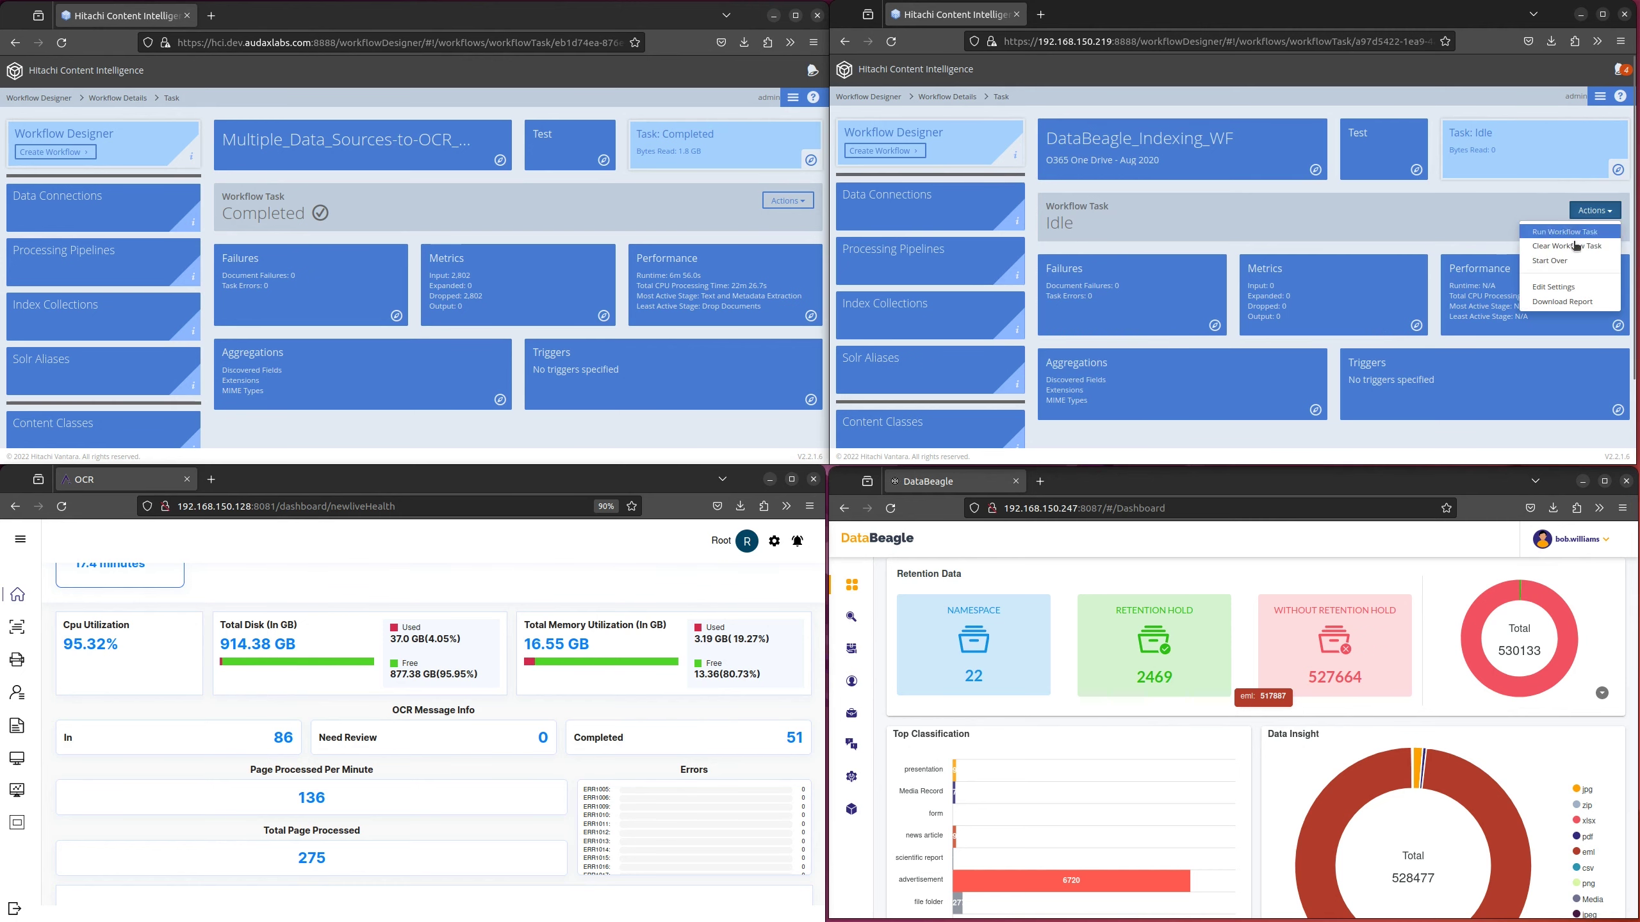
left_click(1547, 262)
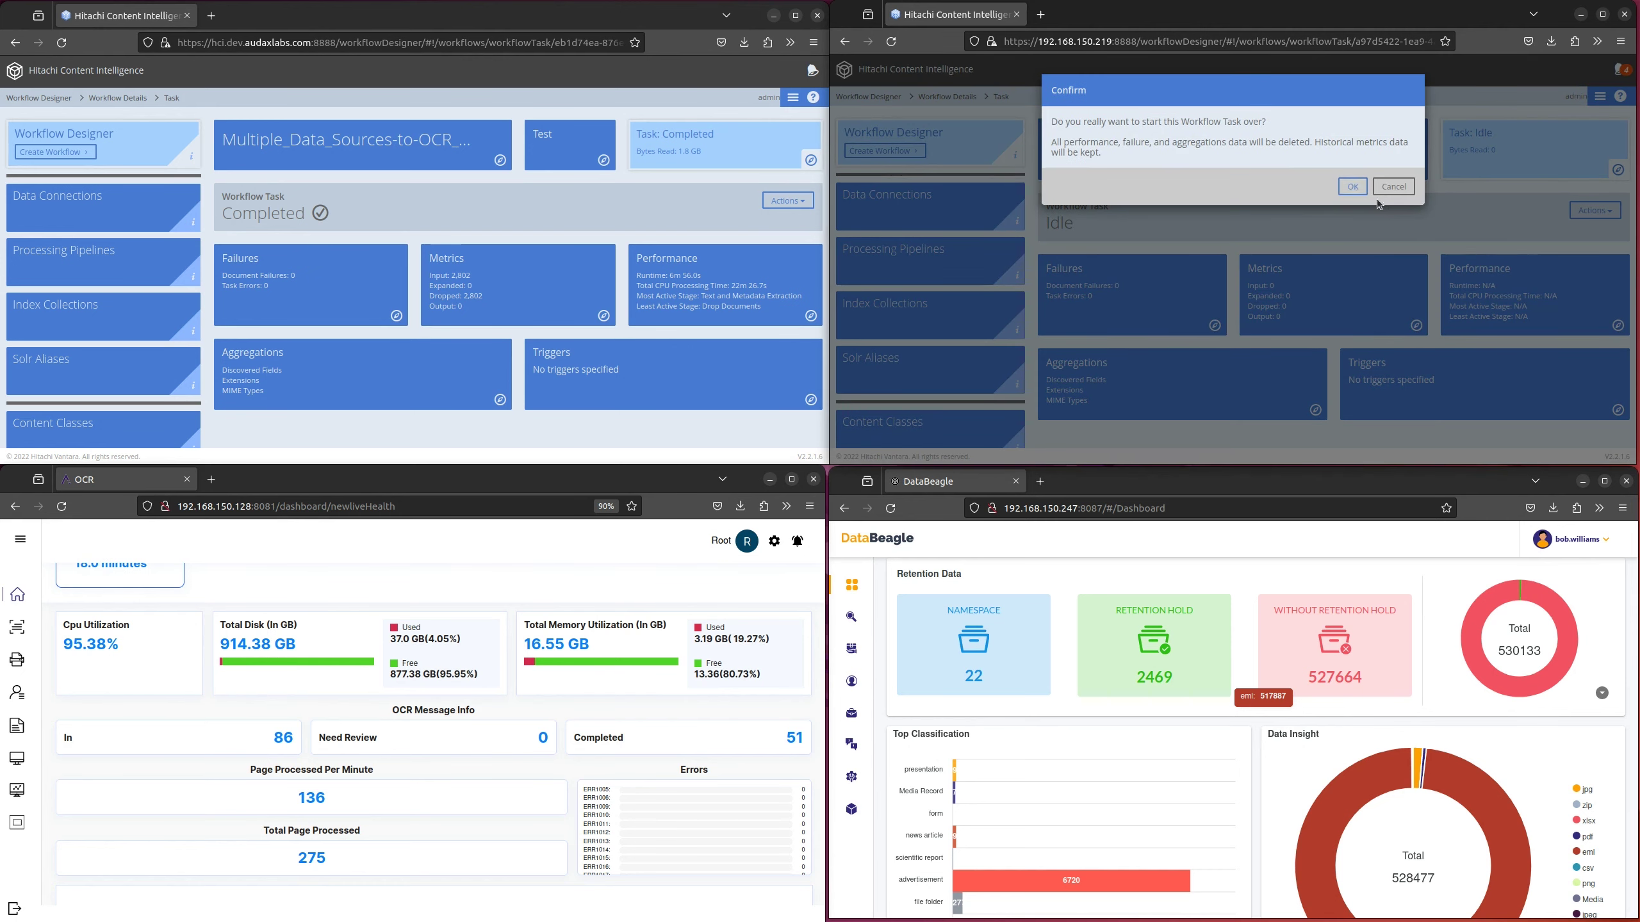
left_click(1349, 187)
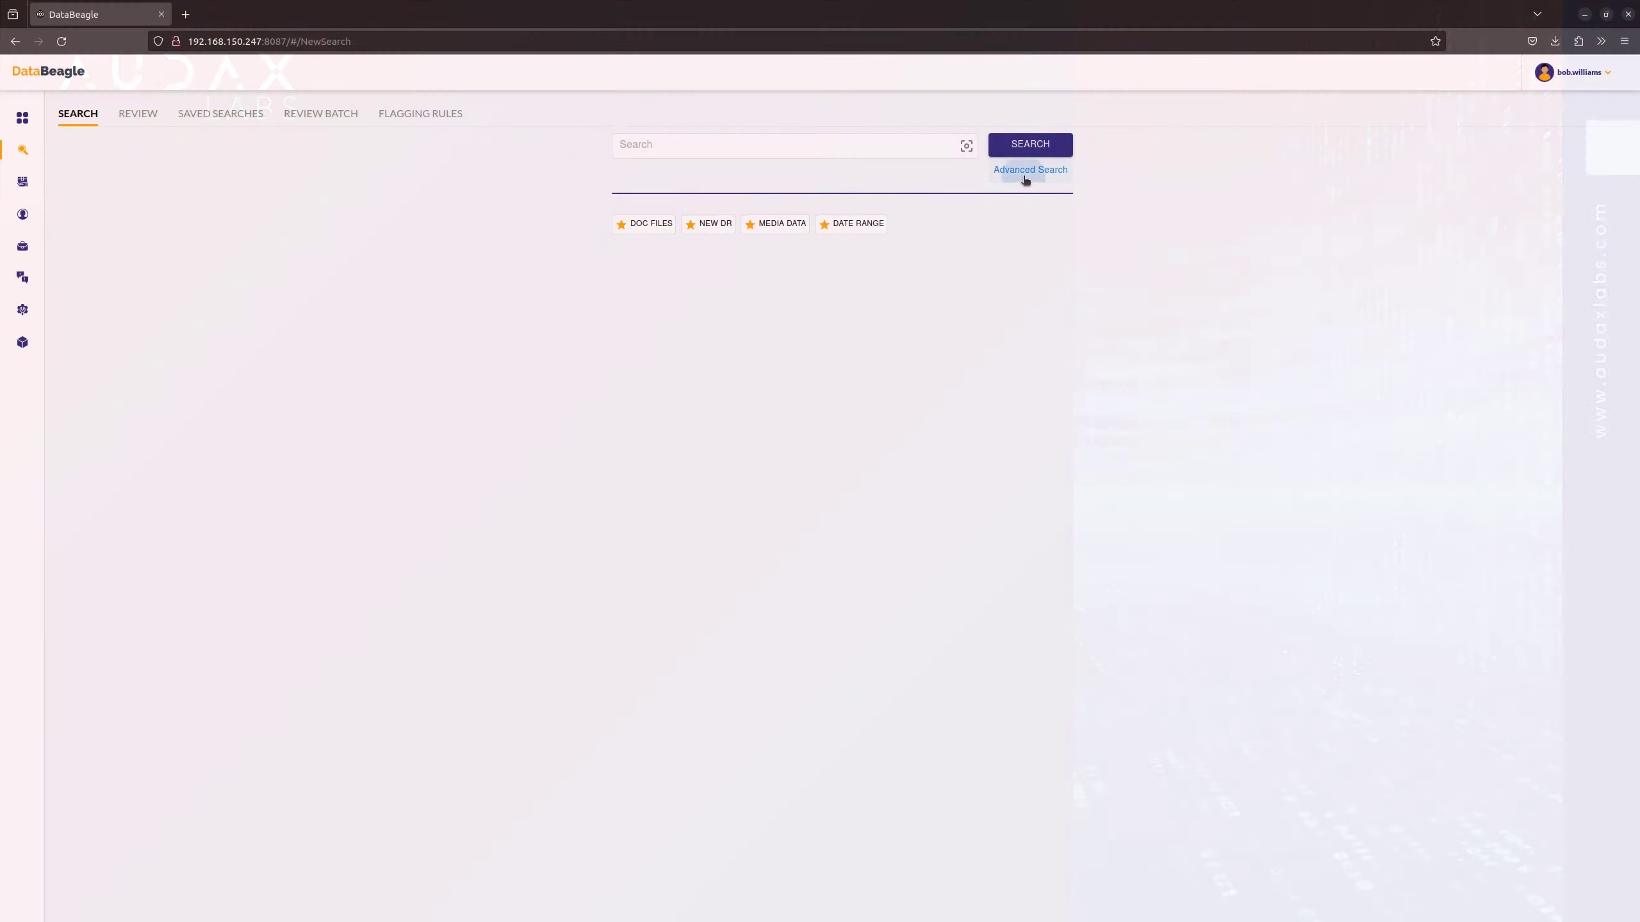
Step: In DataBeagle, run an advanced search on the CIFS/NFS storage for the Document data type
left_click(1025, 177)
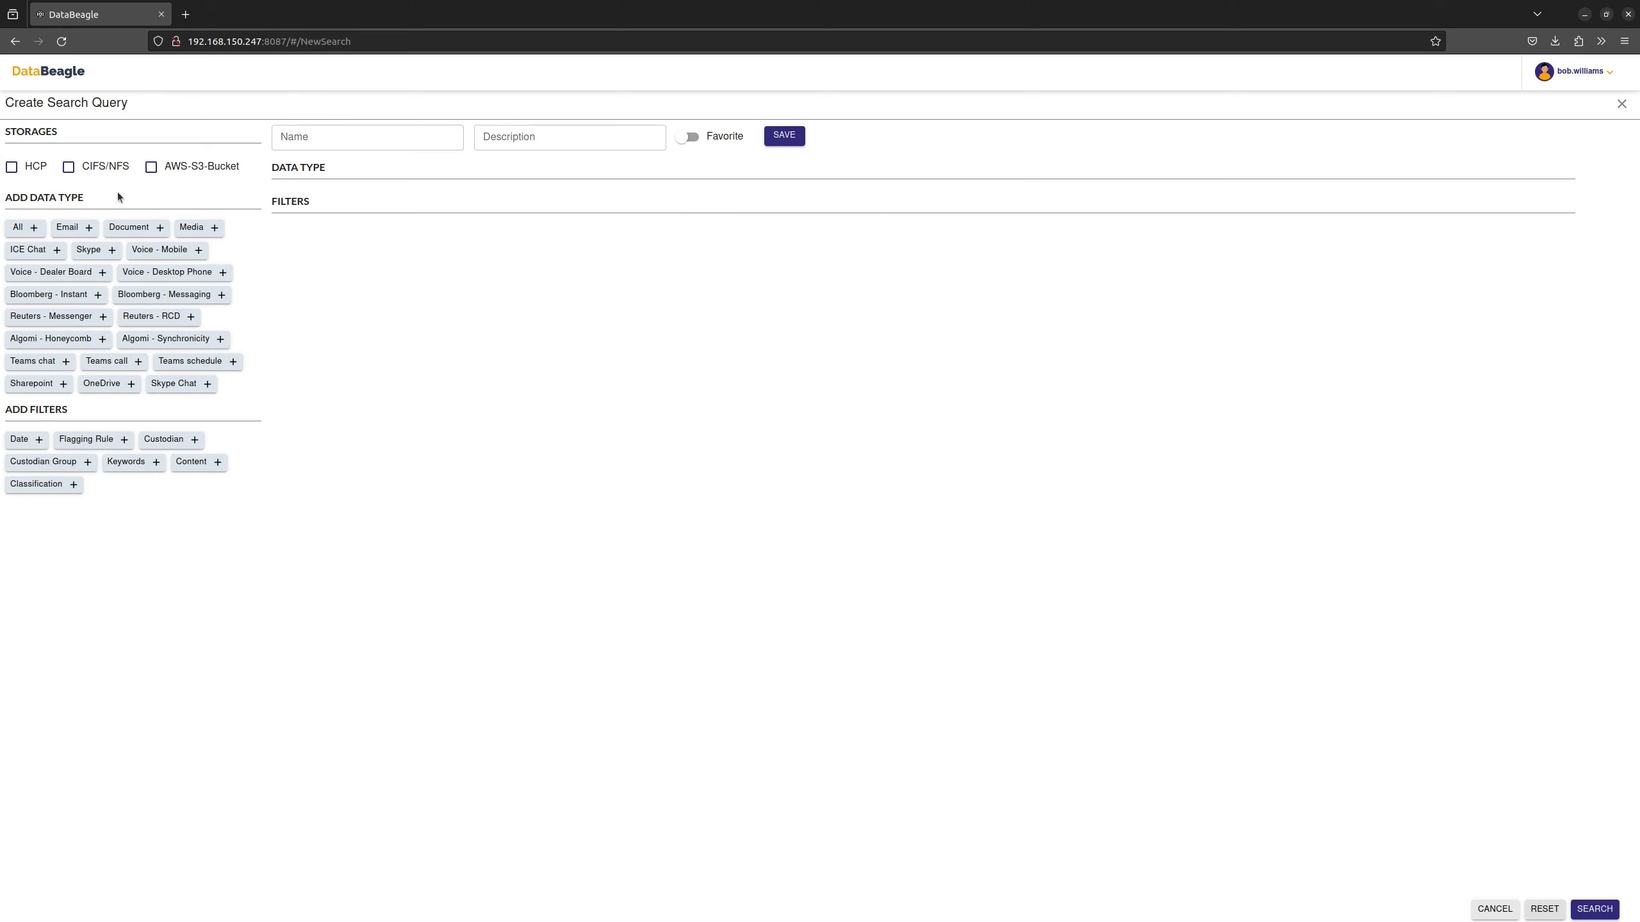
left_click(75, 176)
left_click(128, 229)
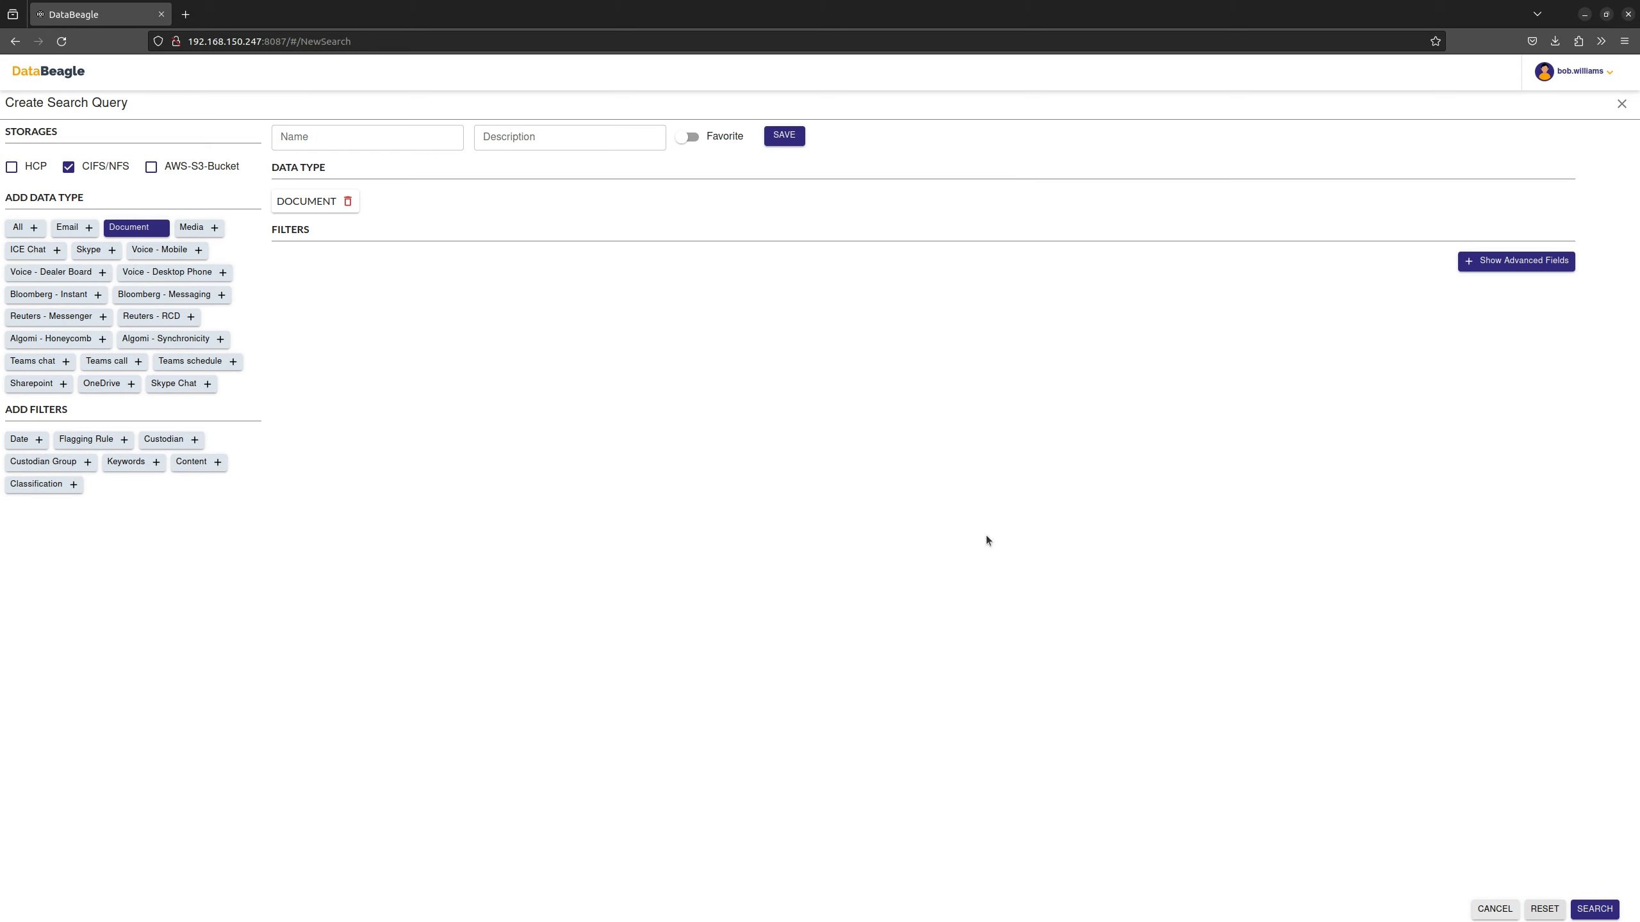
left_click(1593, 910)
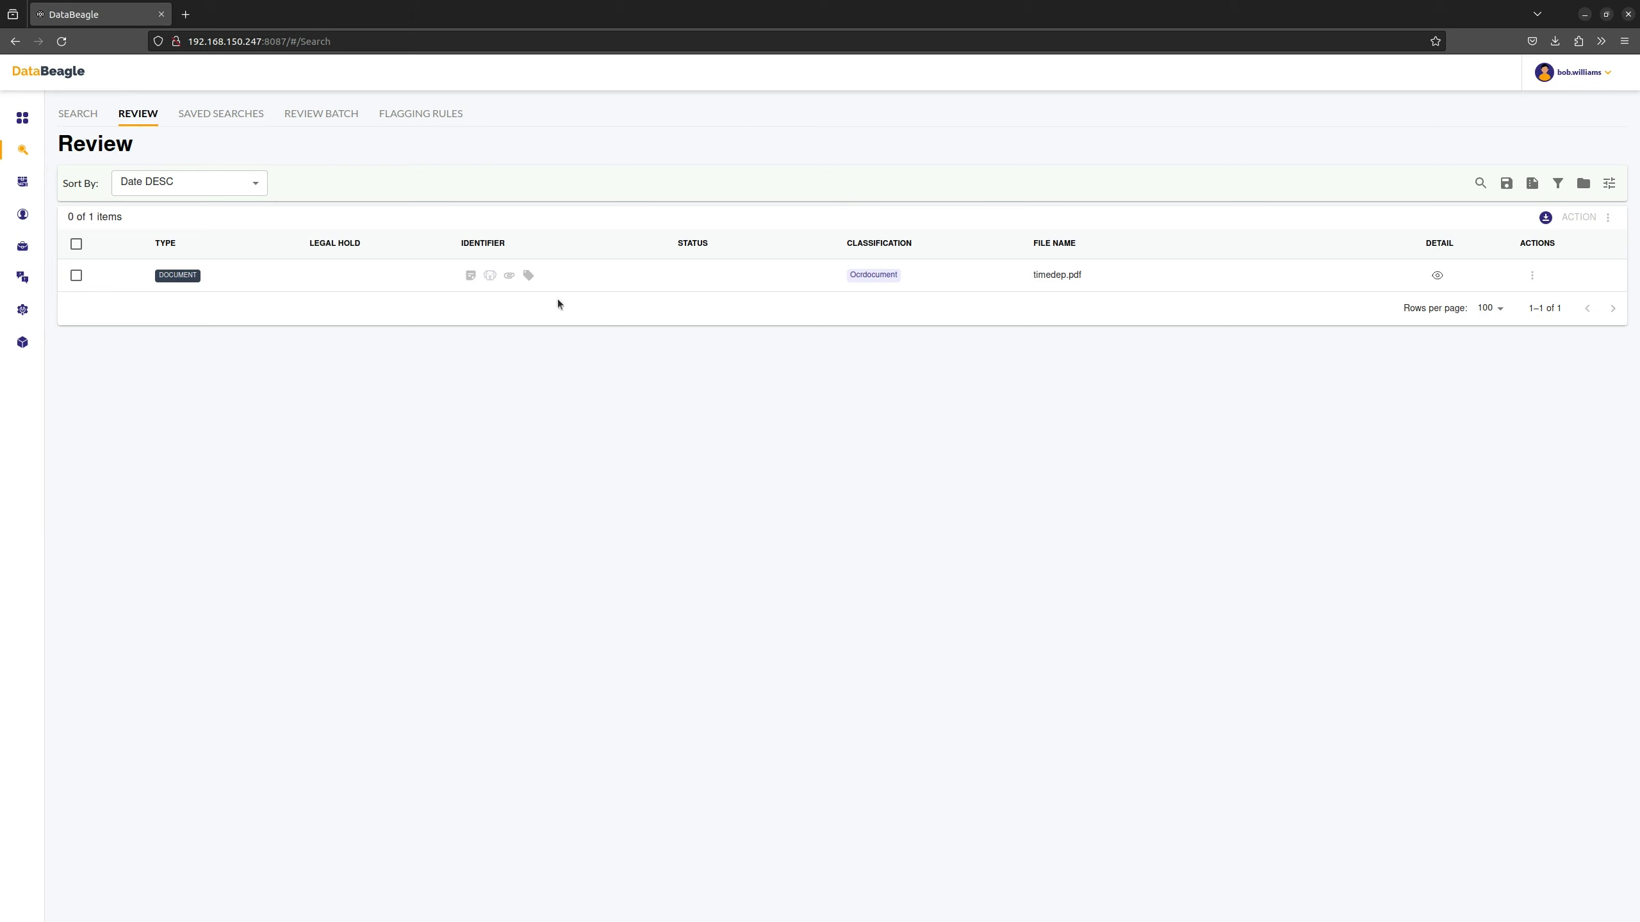
Step: View the details of timedep.pdf and read through the first two pages of the document
double_click(175, 278)
left_click(290, 278)
left_click(1437, 278)
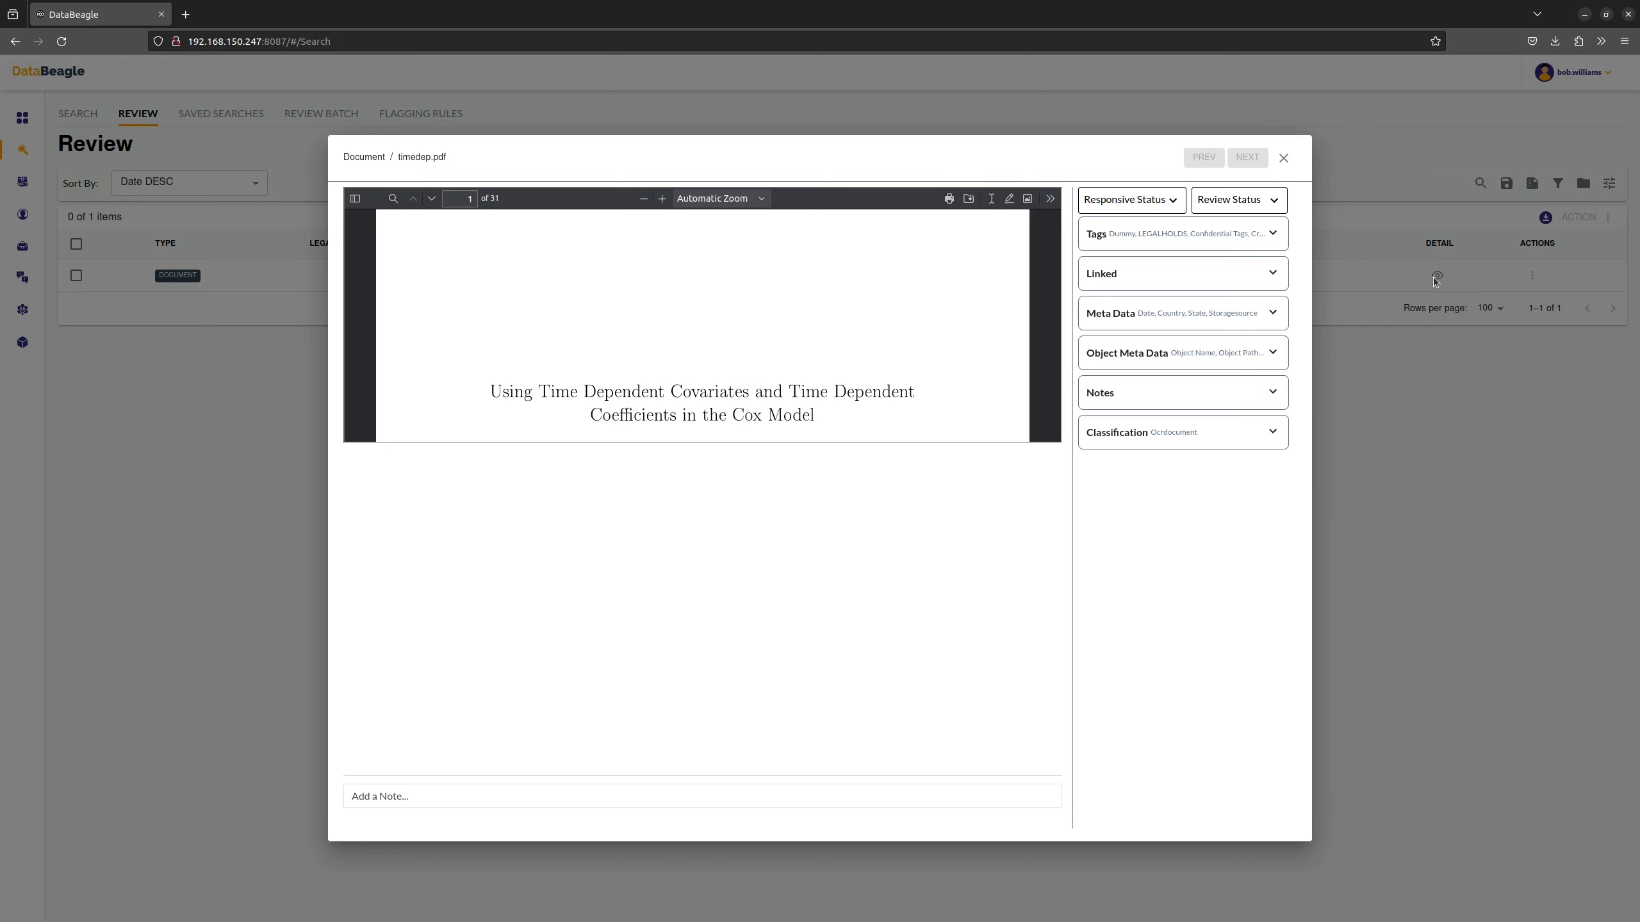
scroll(870, 318, "down", 10)
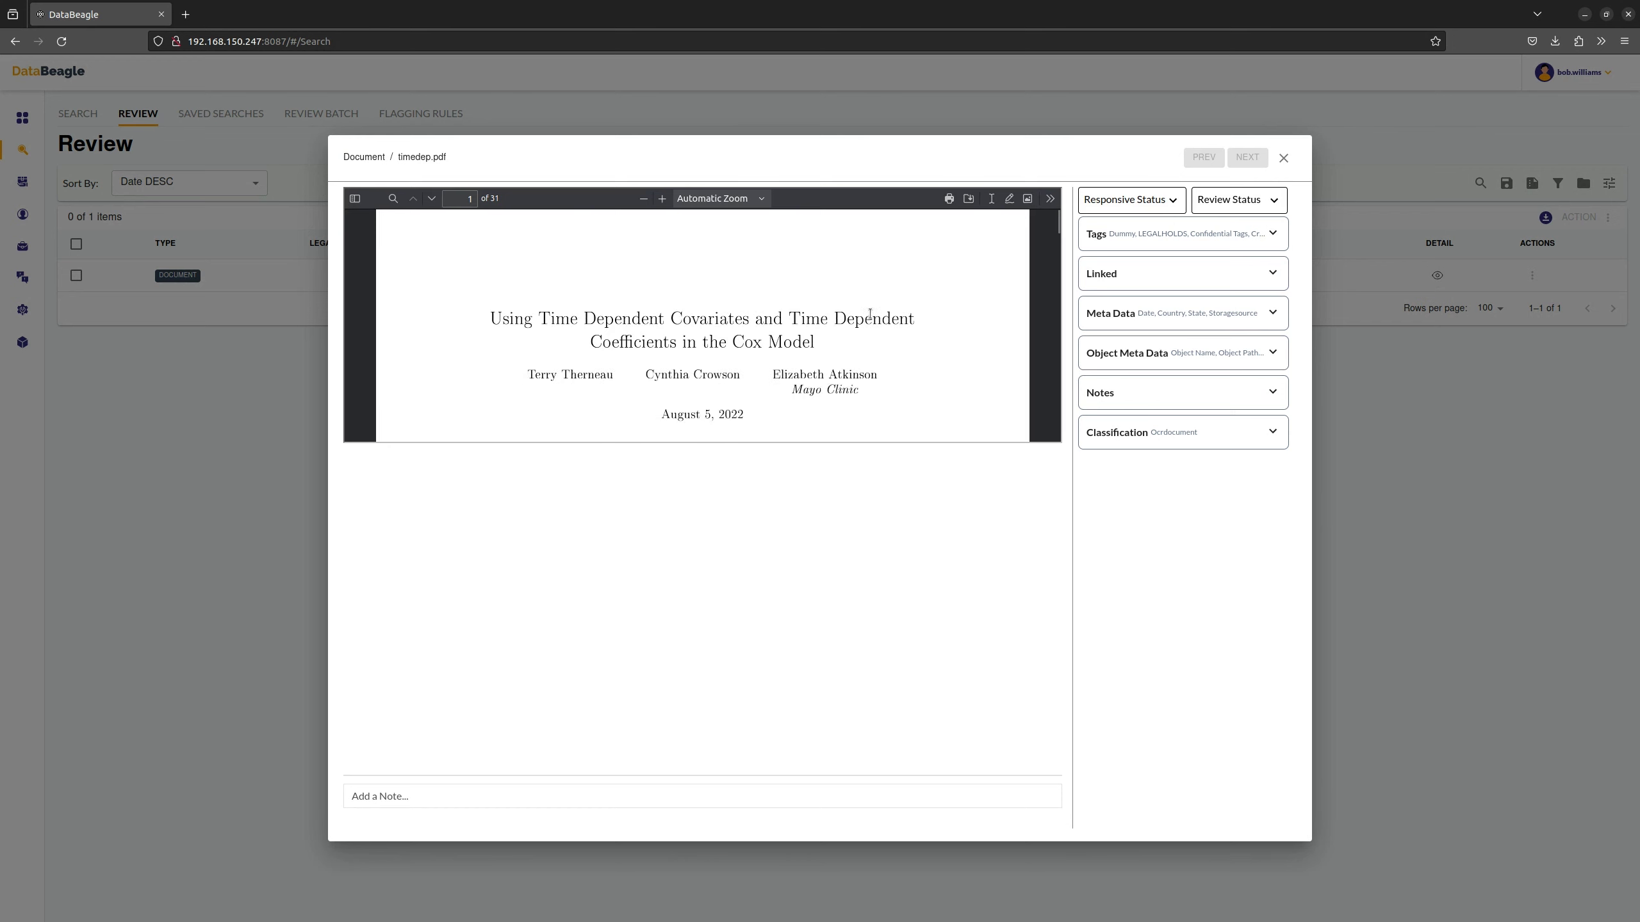
scroll(871, 315, "down", 6)
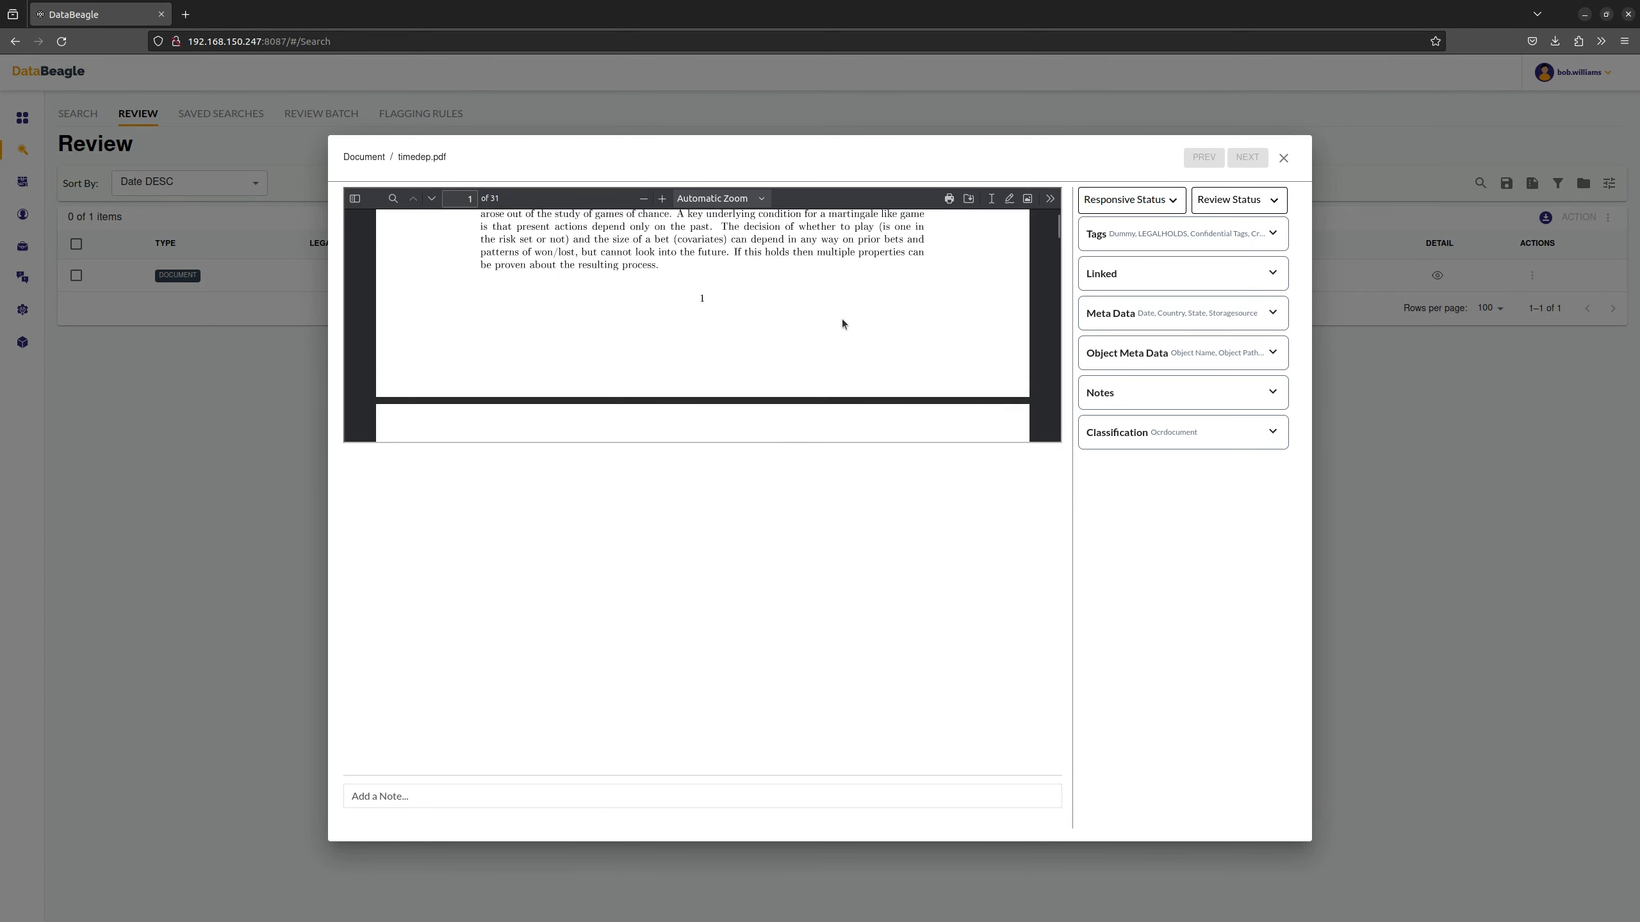
scroll(841, 318, "down", 5)
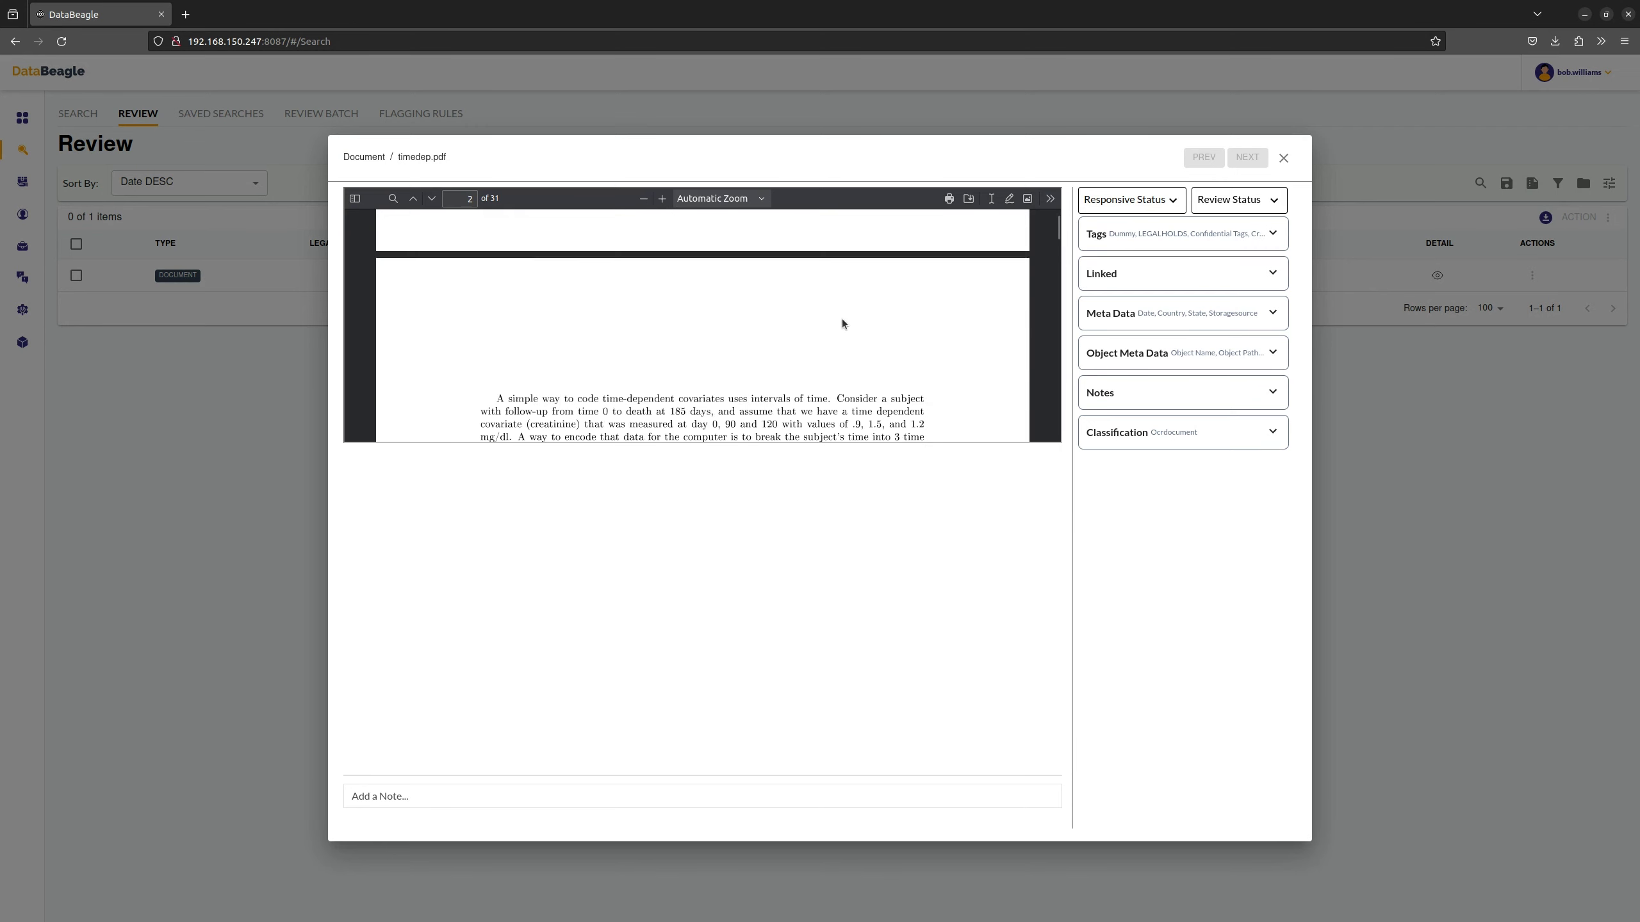
scroll(842, 320, "down", 5)
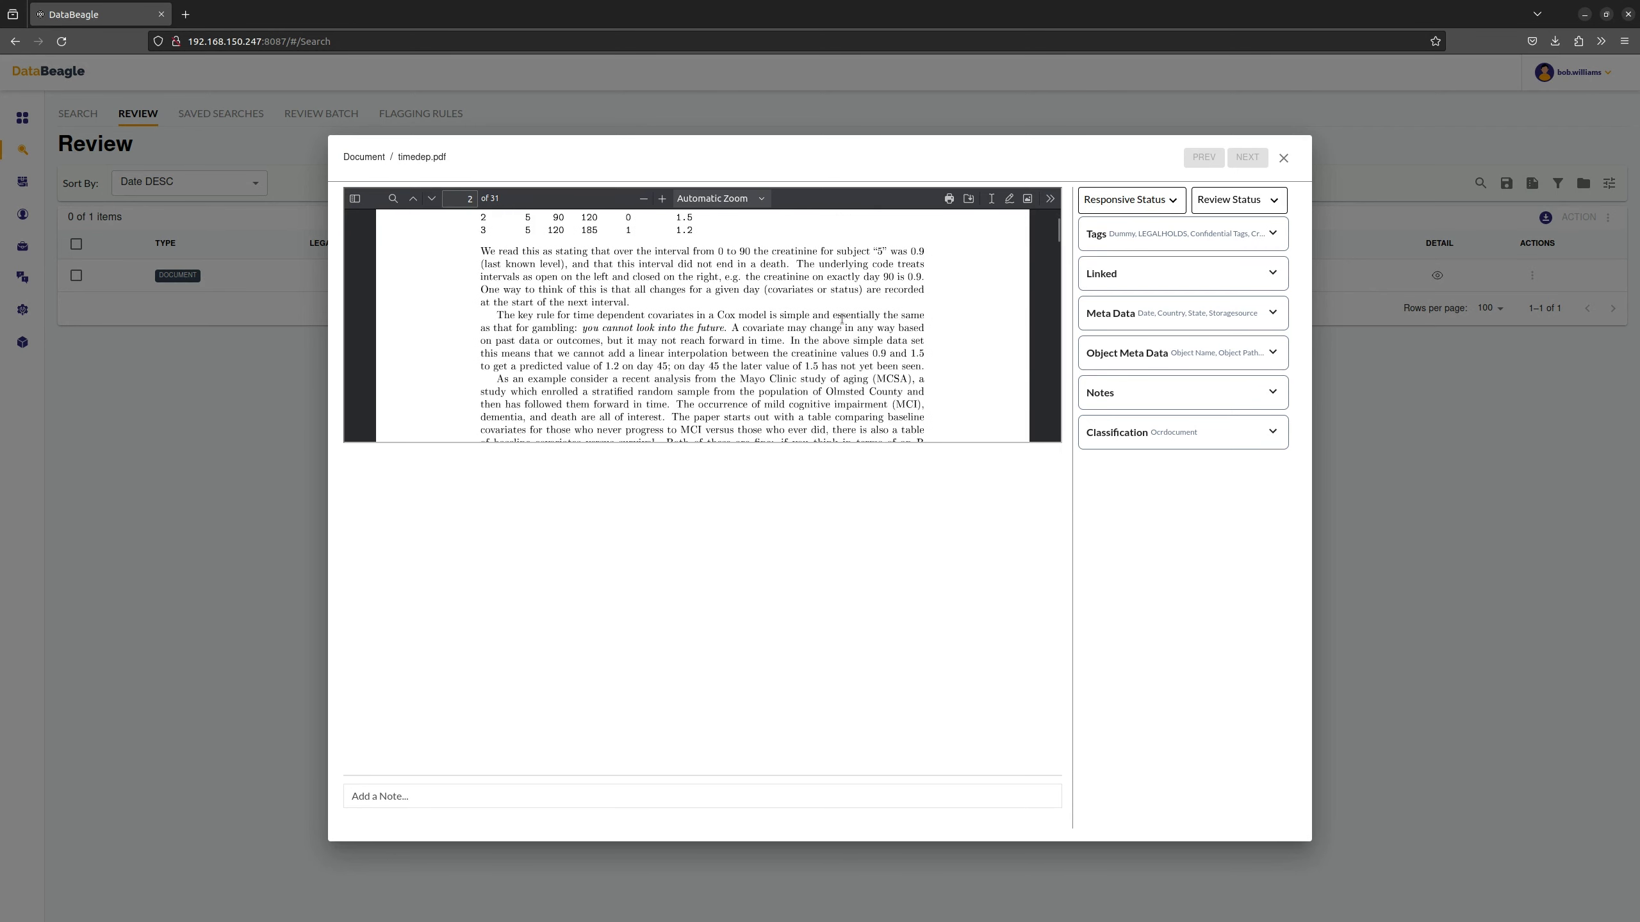
scroll(842, 318, "down", 2)
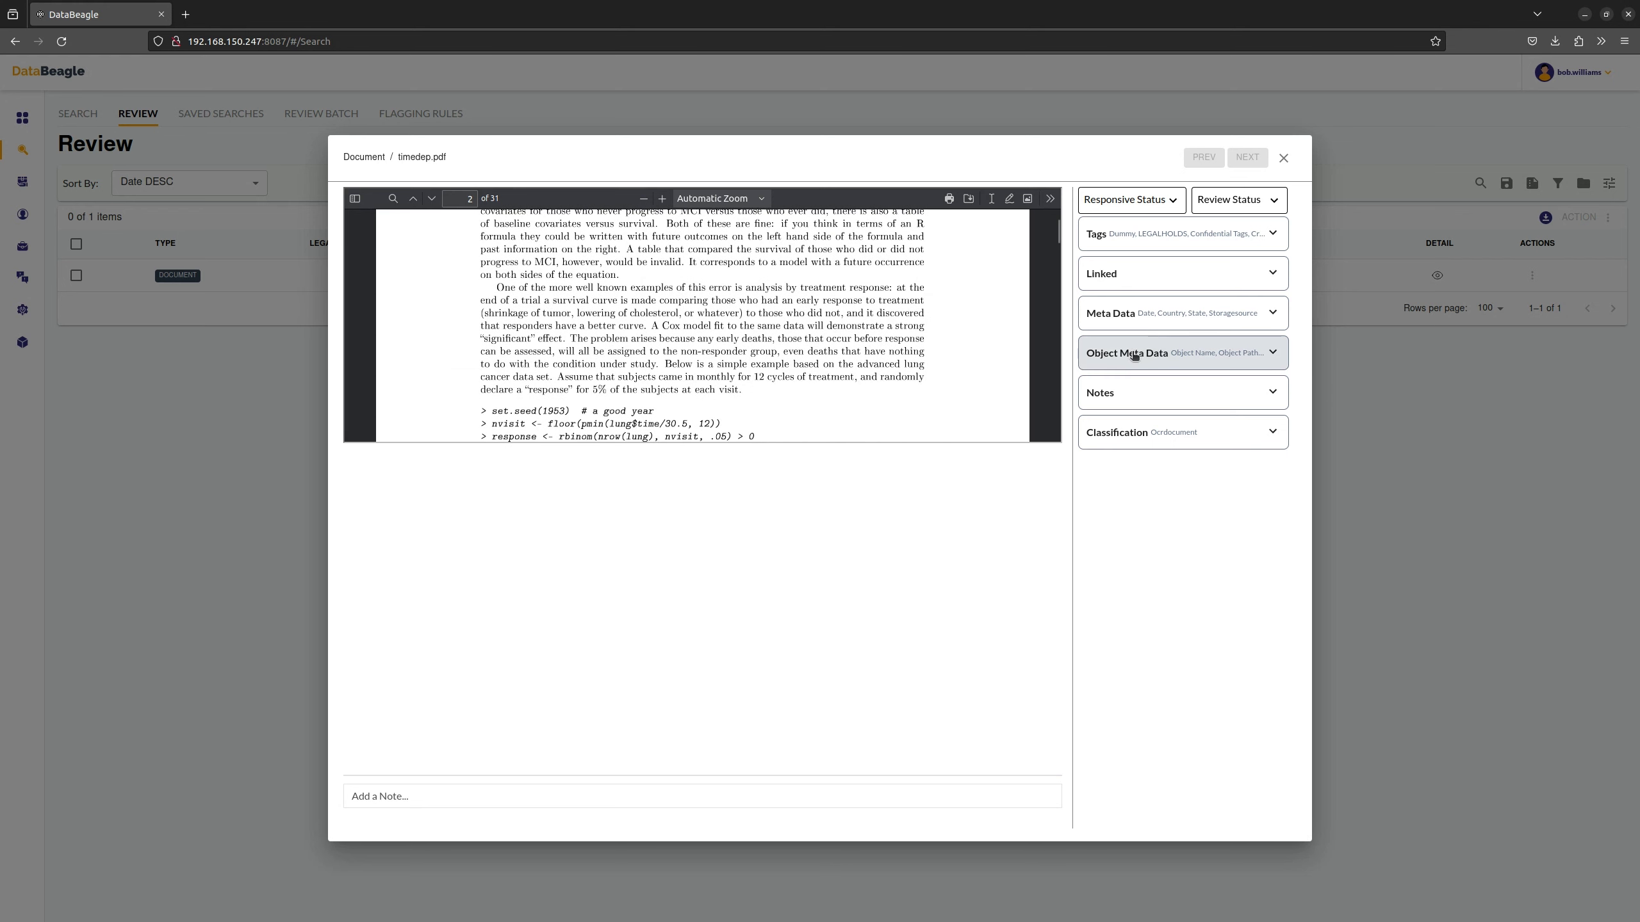
Step: Examine the document's Meta Data, including its country, state and storage source
left_click(1146, 322)
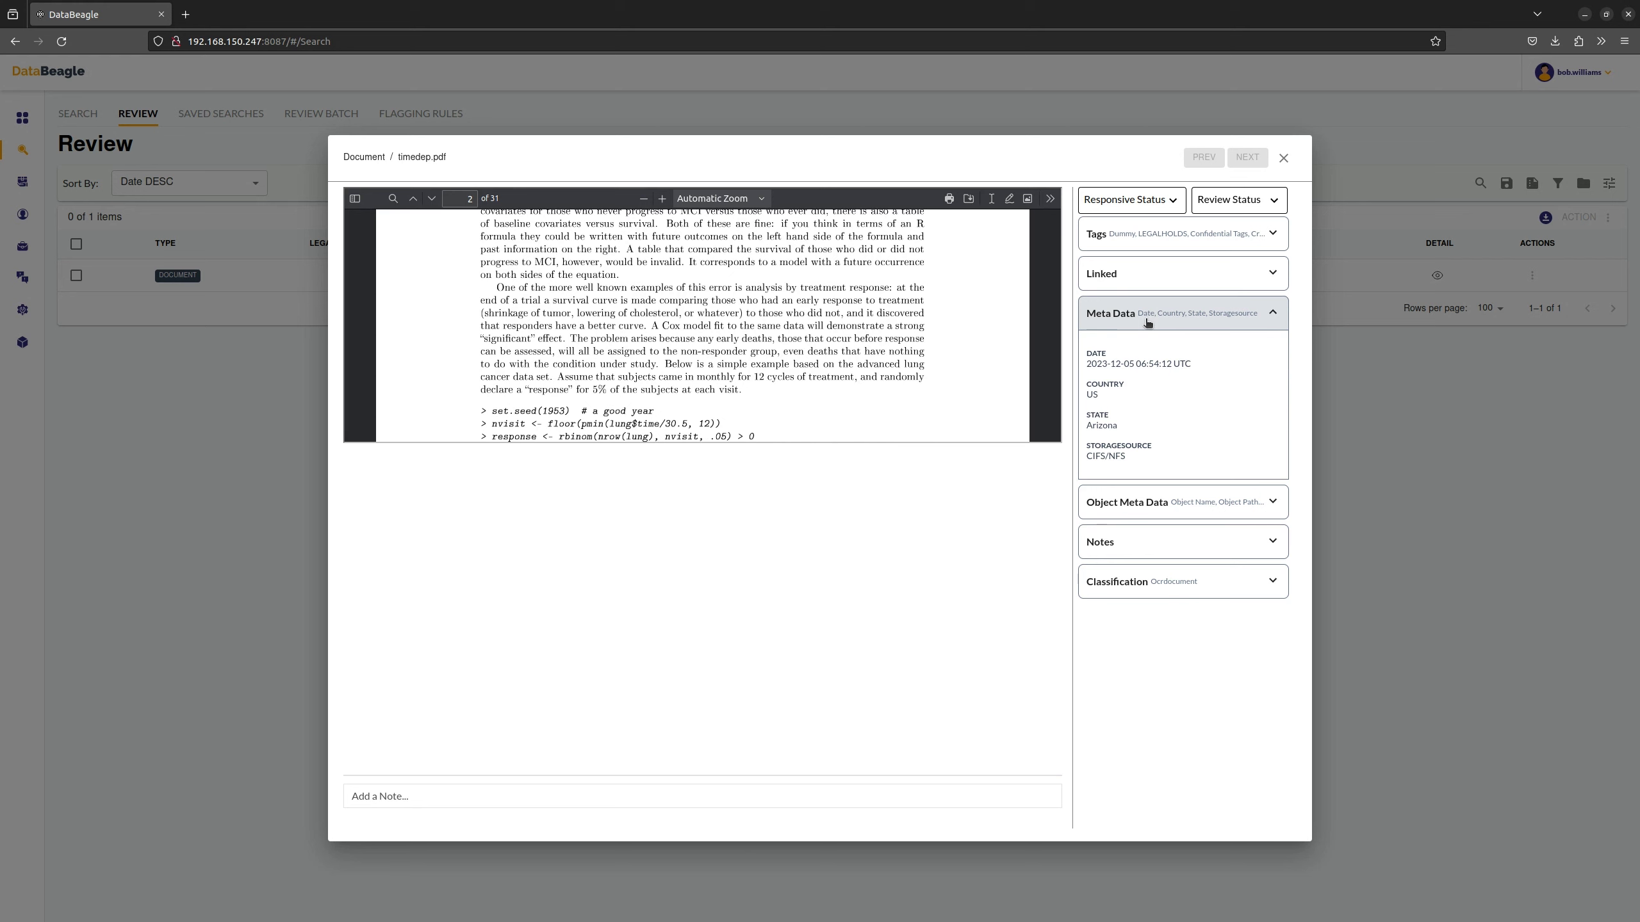
left_click_drag(1087, 385, 1110, 387)
left_click_drag(1086, 413, 1160, 424)
left_click(1160, 424)
left_click_drag(1088, 444, 1131, 459)
left_click(1186, 447)
Step: Read the linked timedep.txt text version, return to the original timedep.pdf and close the document details
left_click(1132, 277)
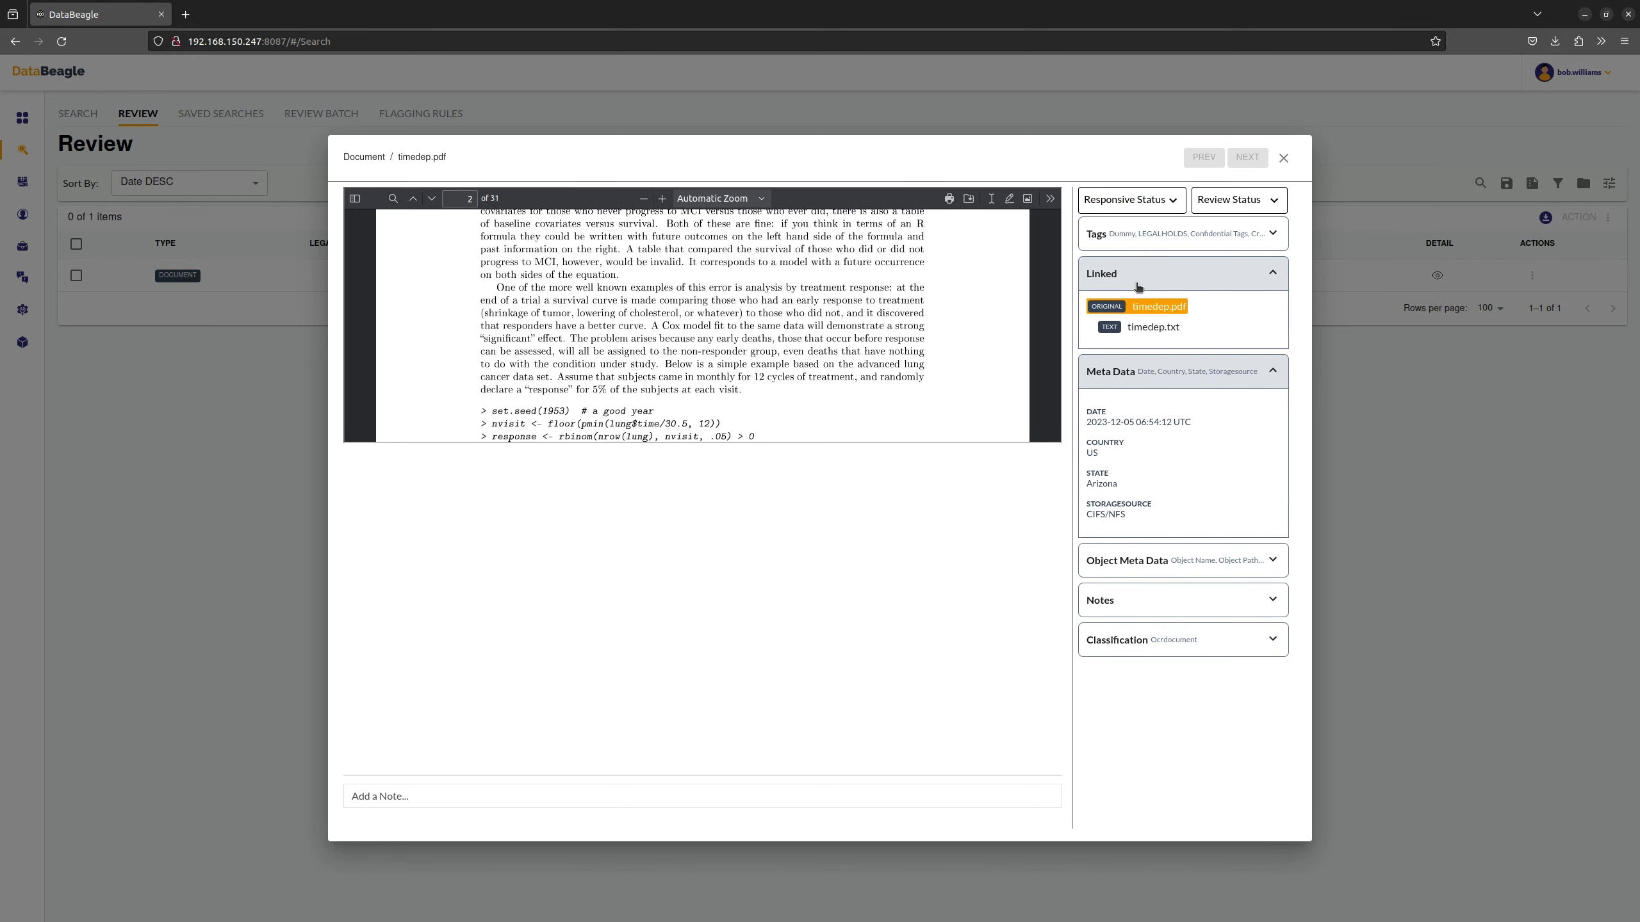
left_click(1154, 327)
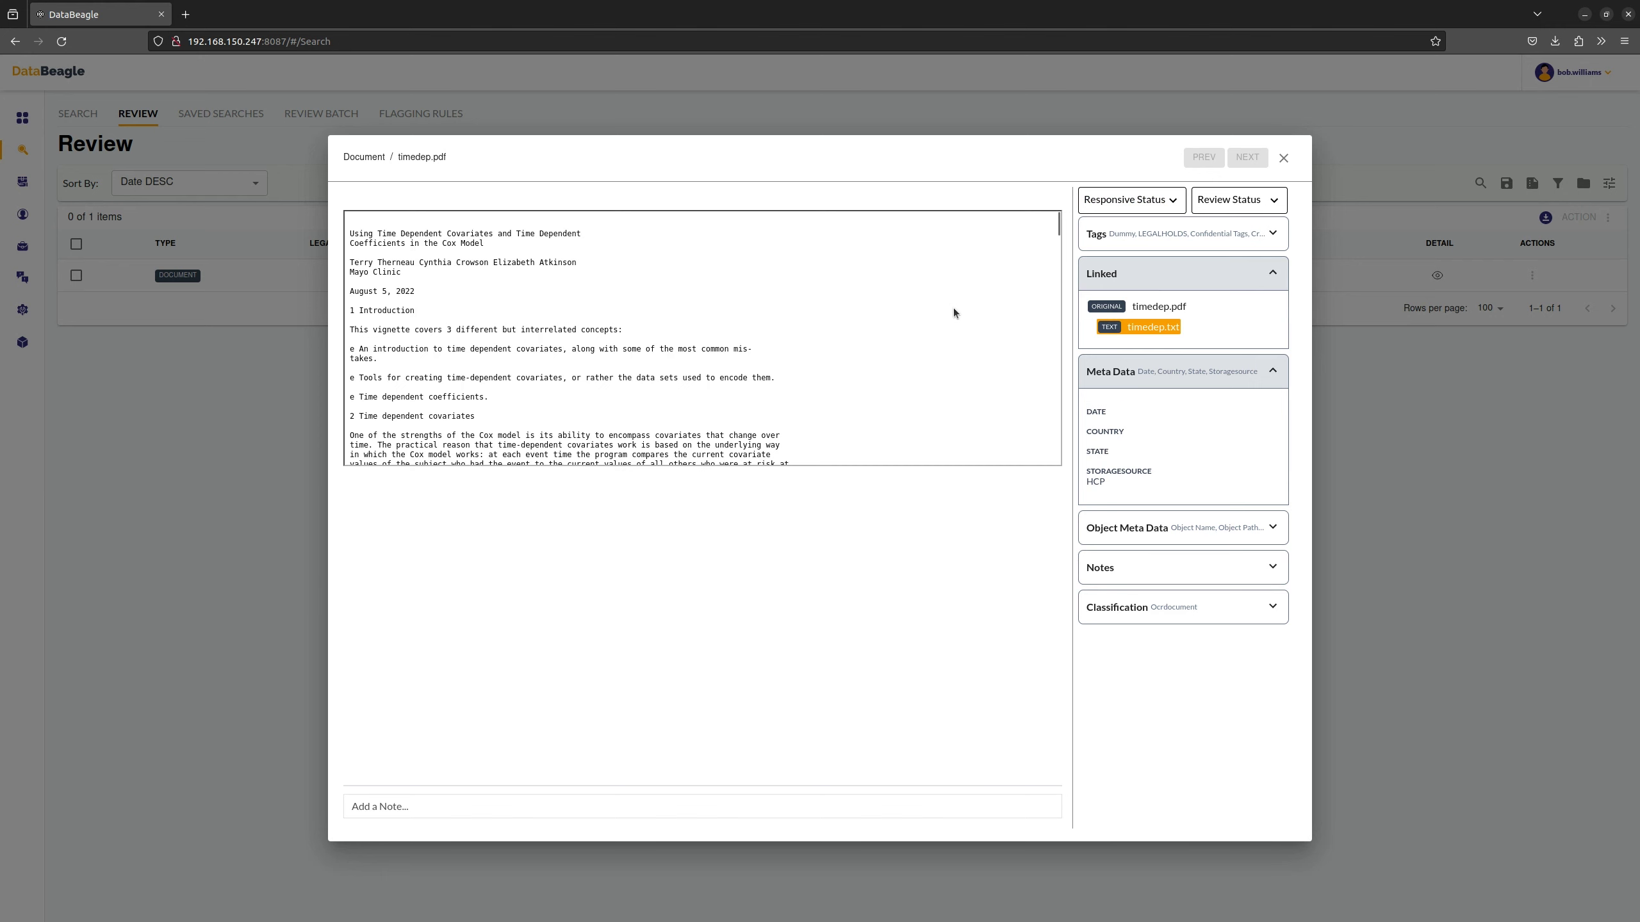
scroll(954, 313, "down", 2)
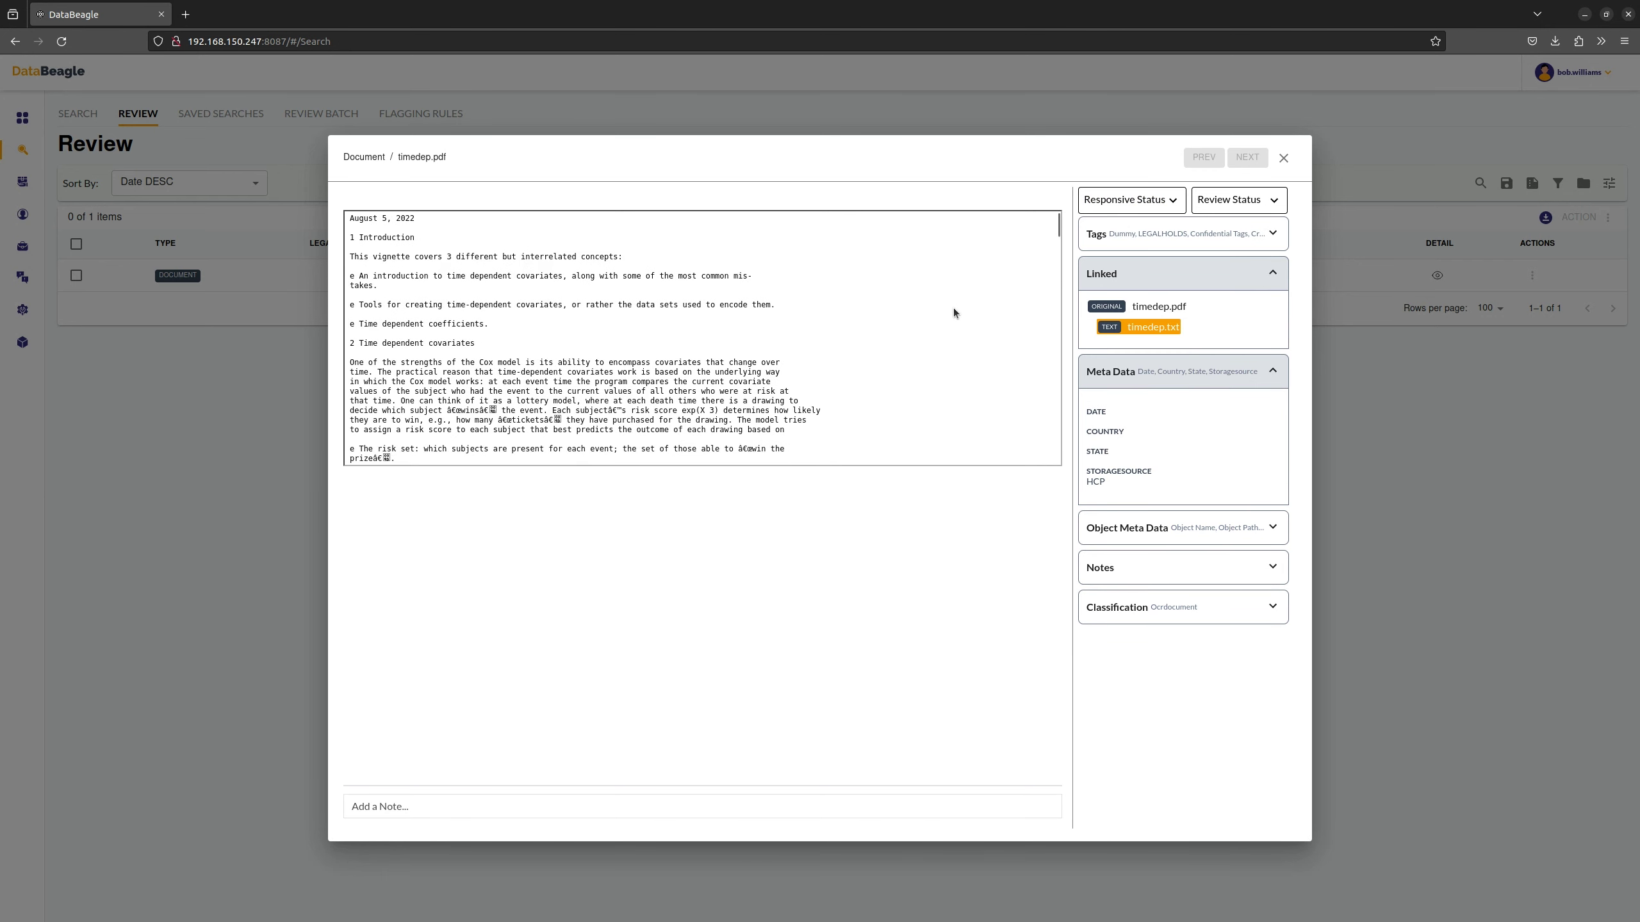
scroll(954, 313, "down", 2)
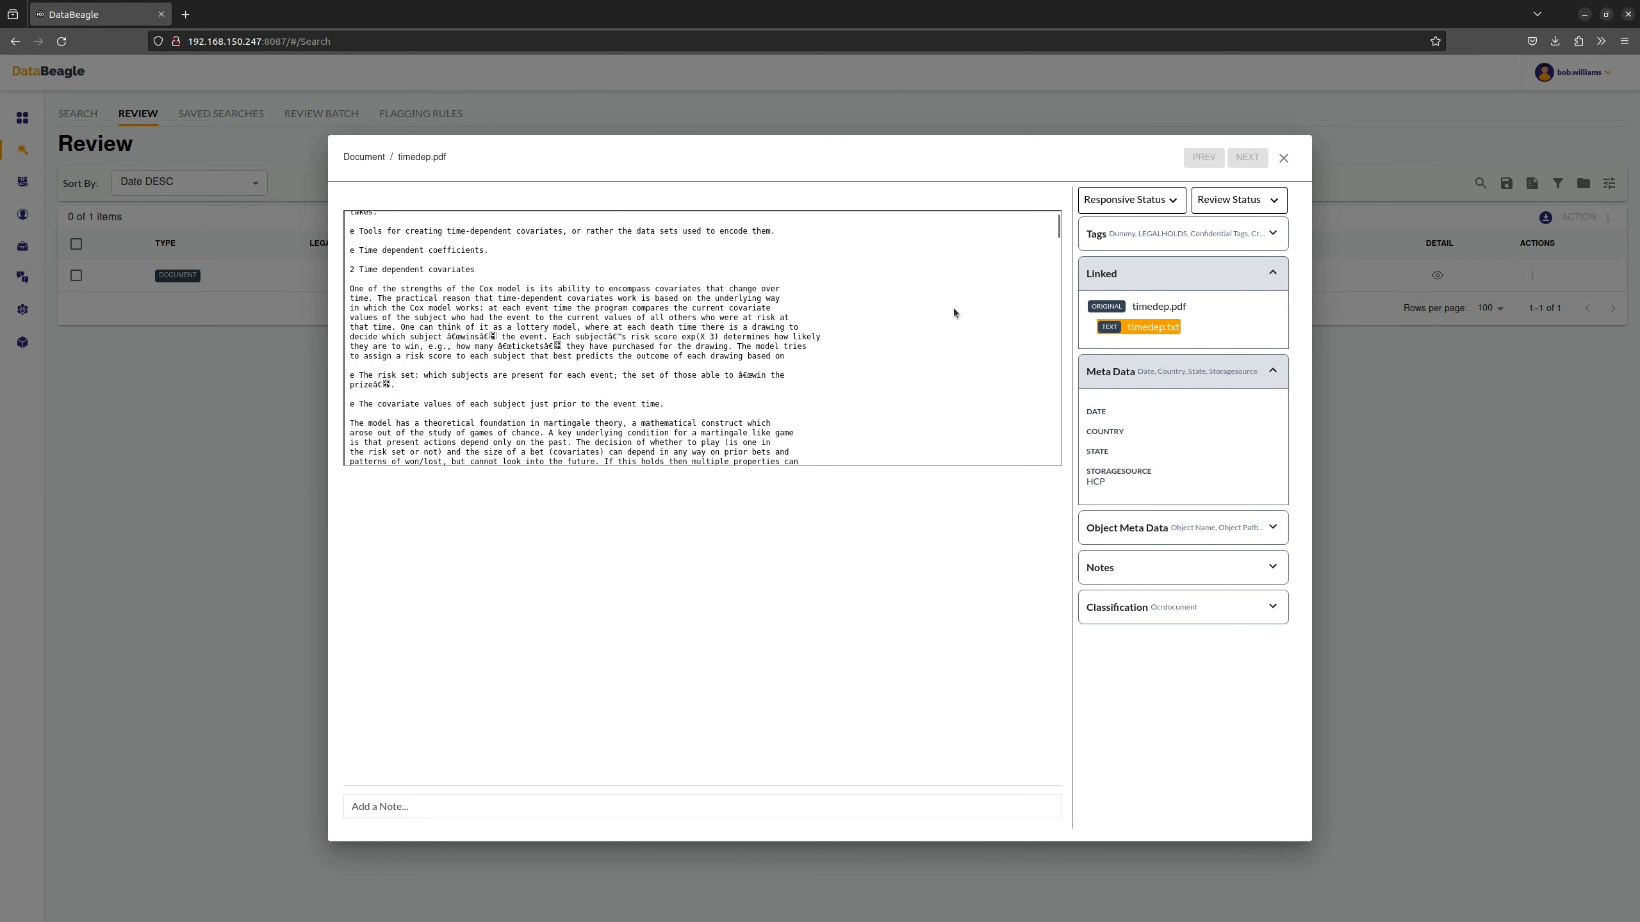
scroll(954, 313, "down", 2)
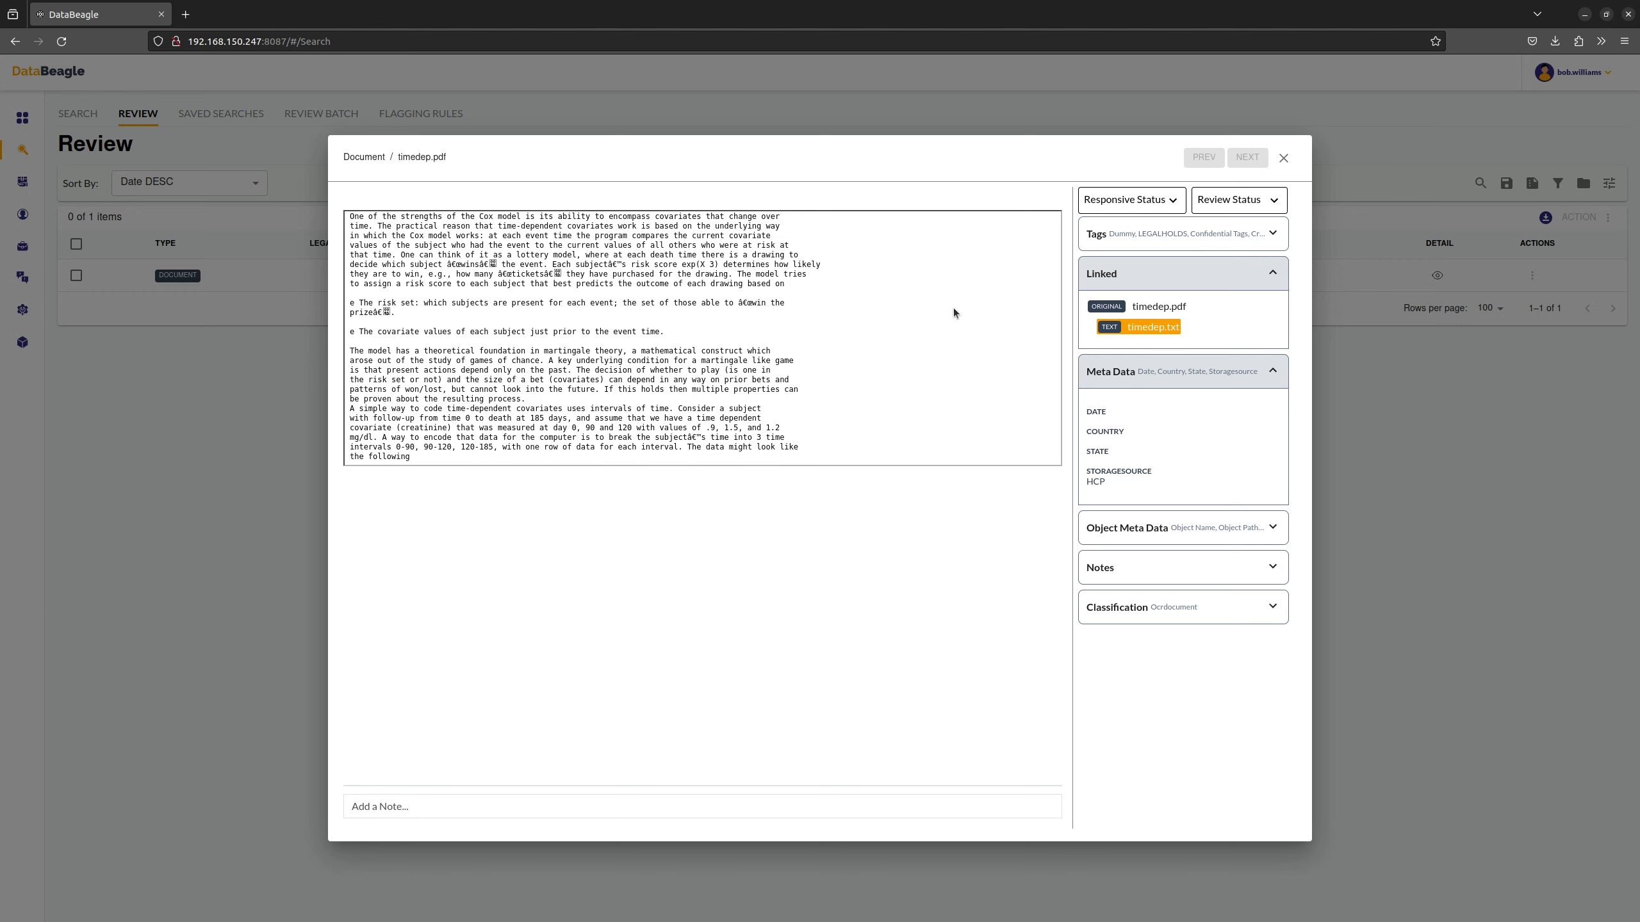
scroll(955, 312, "down", 2)
scroll(955, 312, "down", 2)
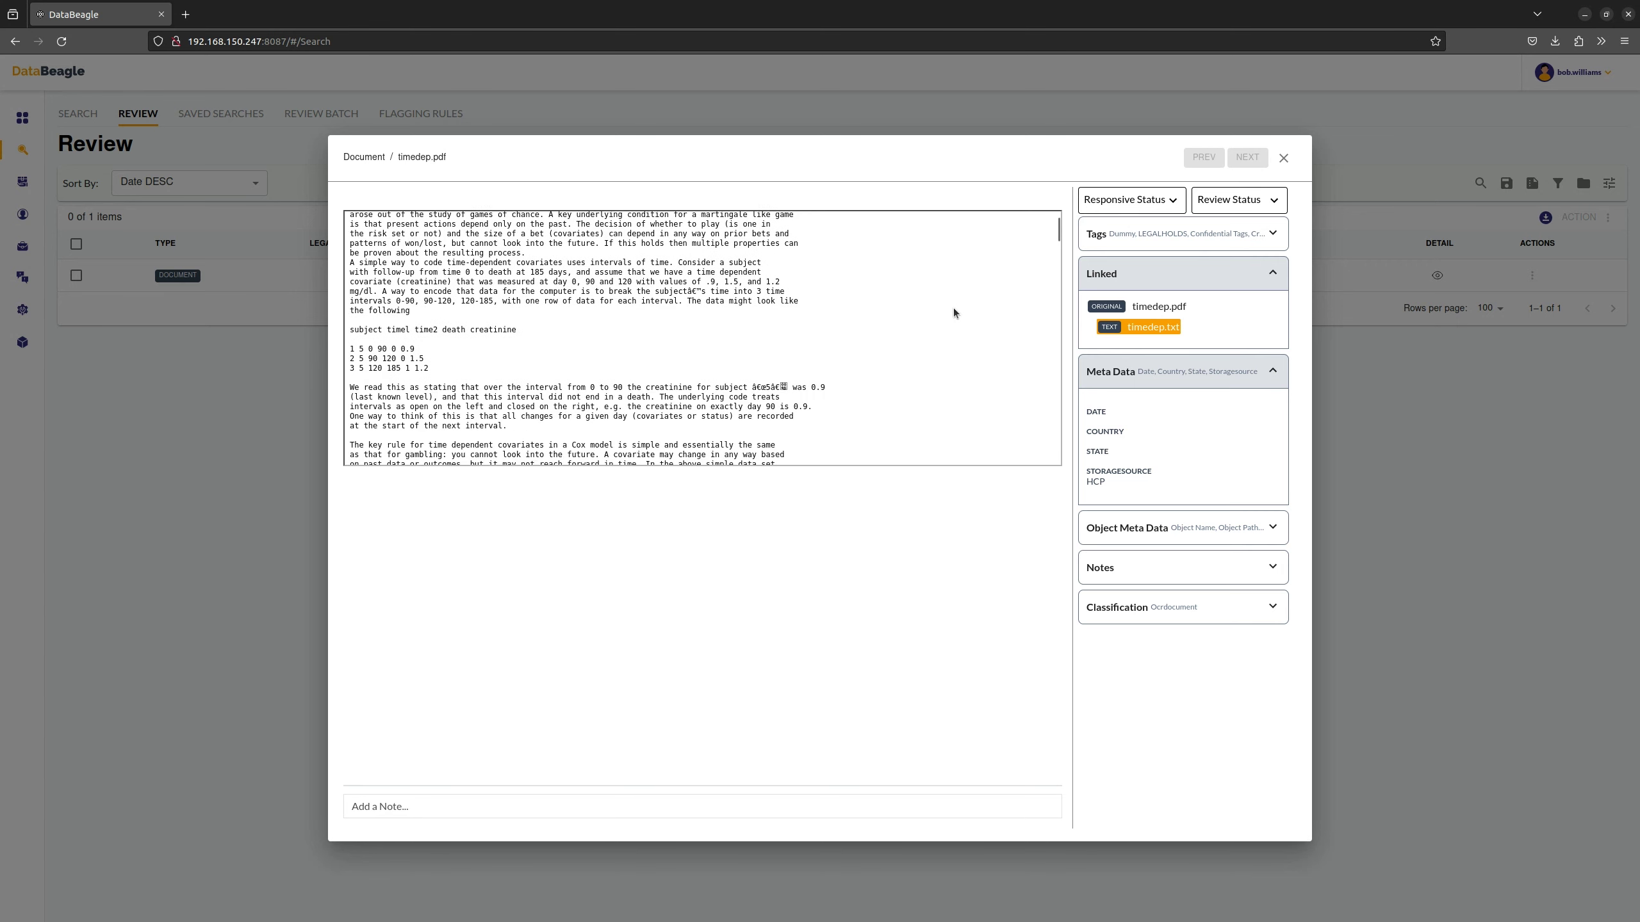
scroll(954, 312, "down", 4)
scroll(953, 310, "down", 6)
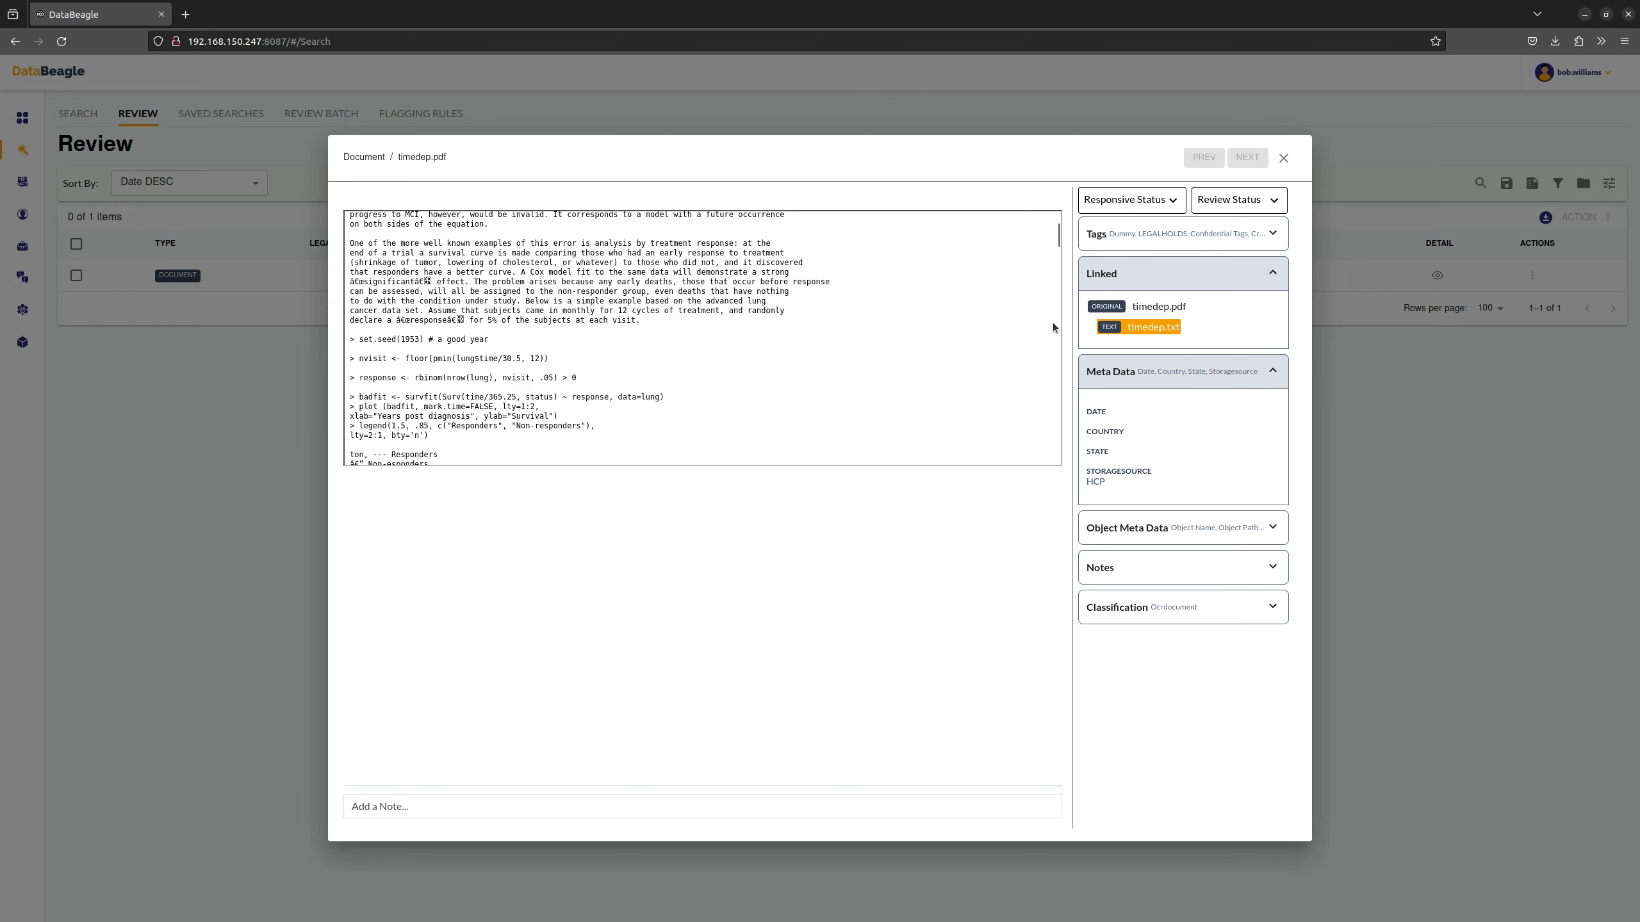
left_click(1142, 309)
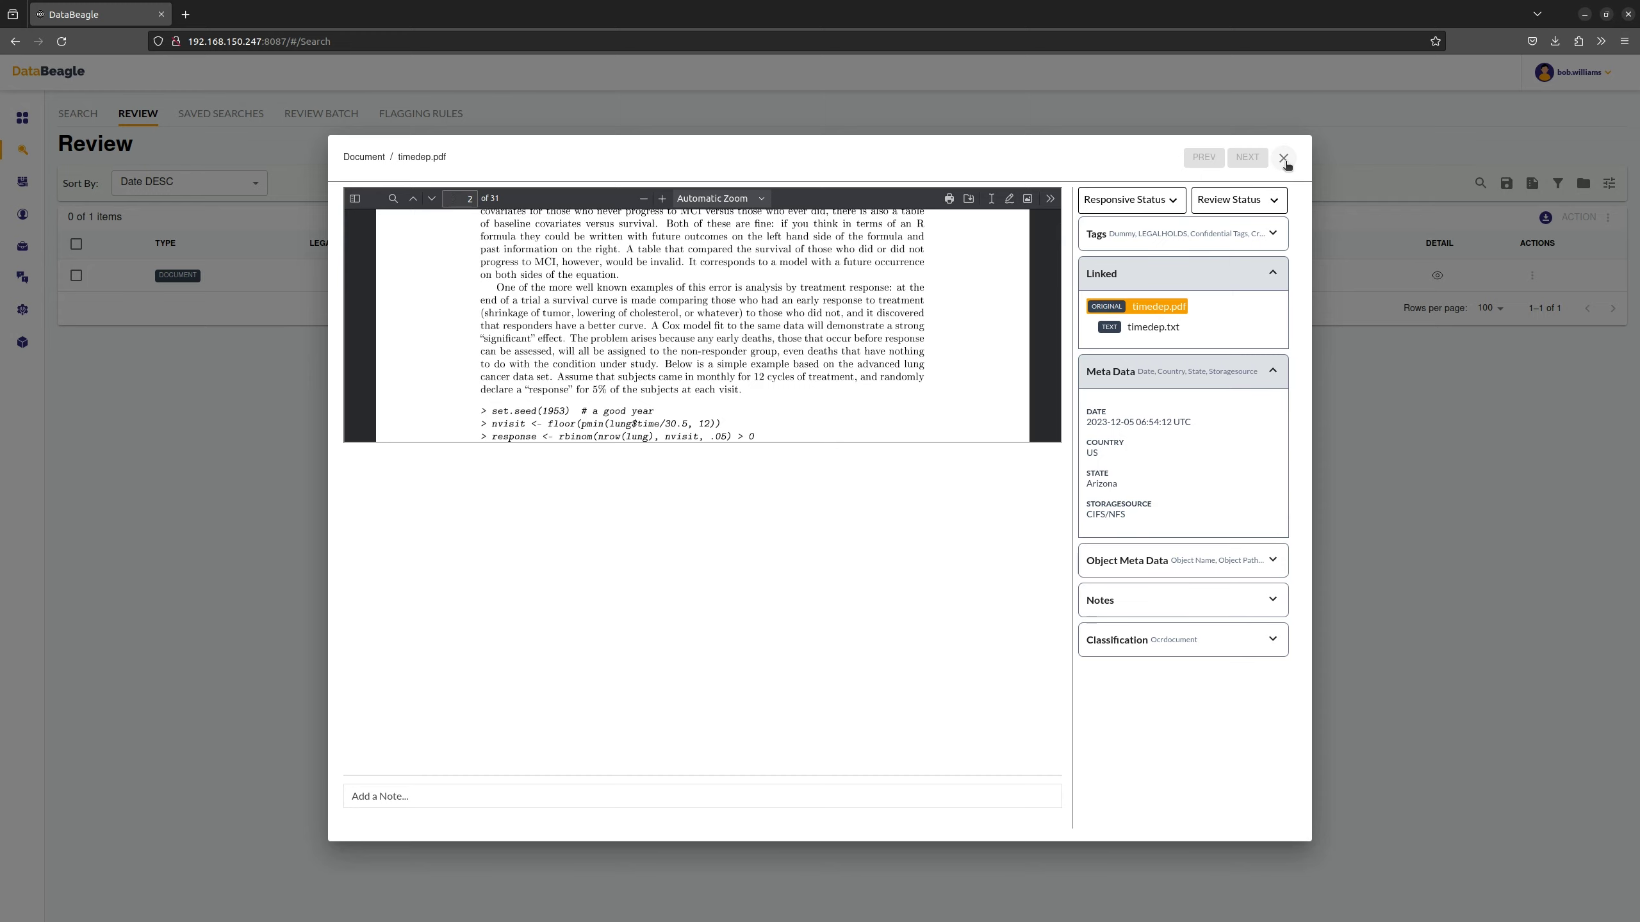
left_click(1283, 158)
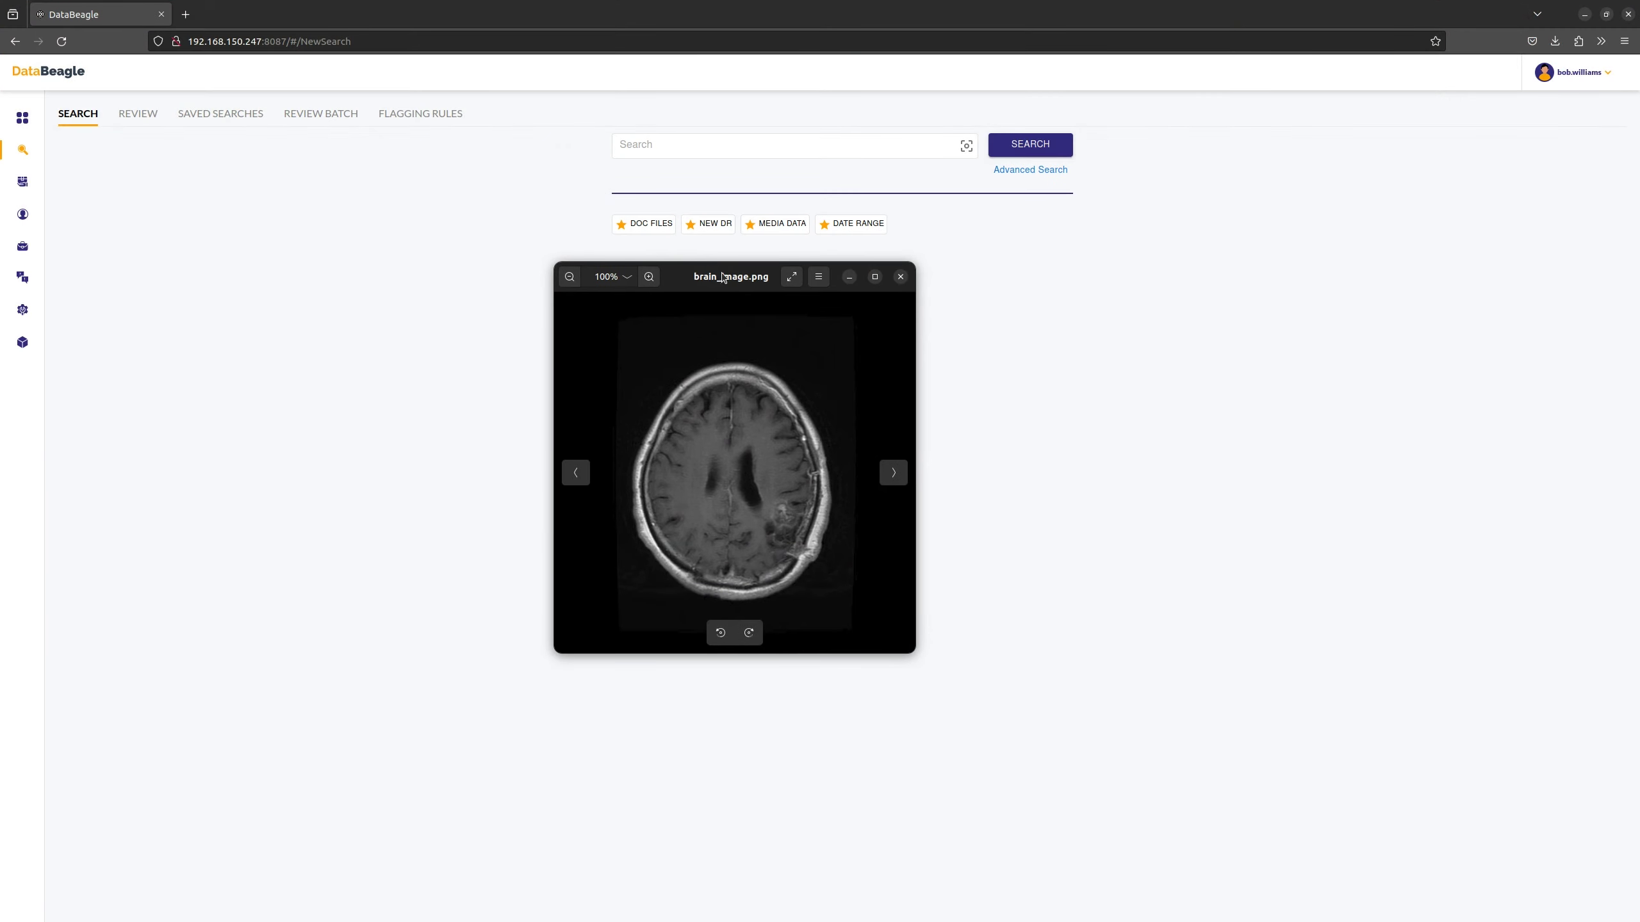
Step: Run a search by image using brain_image.png as the uploaded query image
left_click_drag(850, 353, 765, 352)
left_click(967, 147)
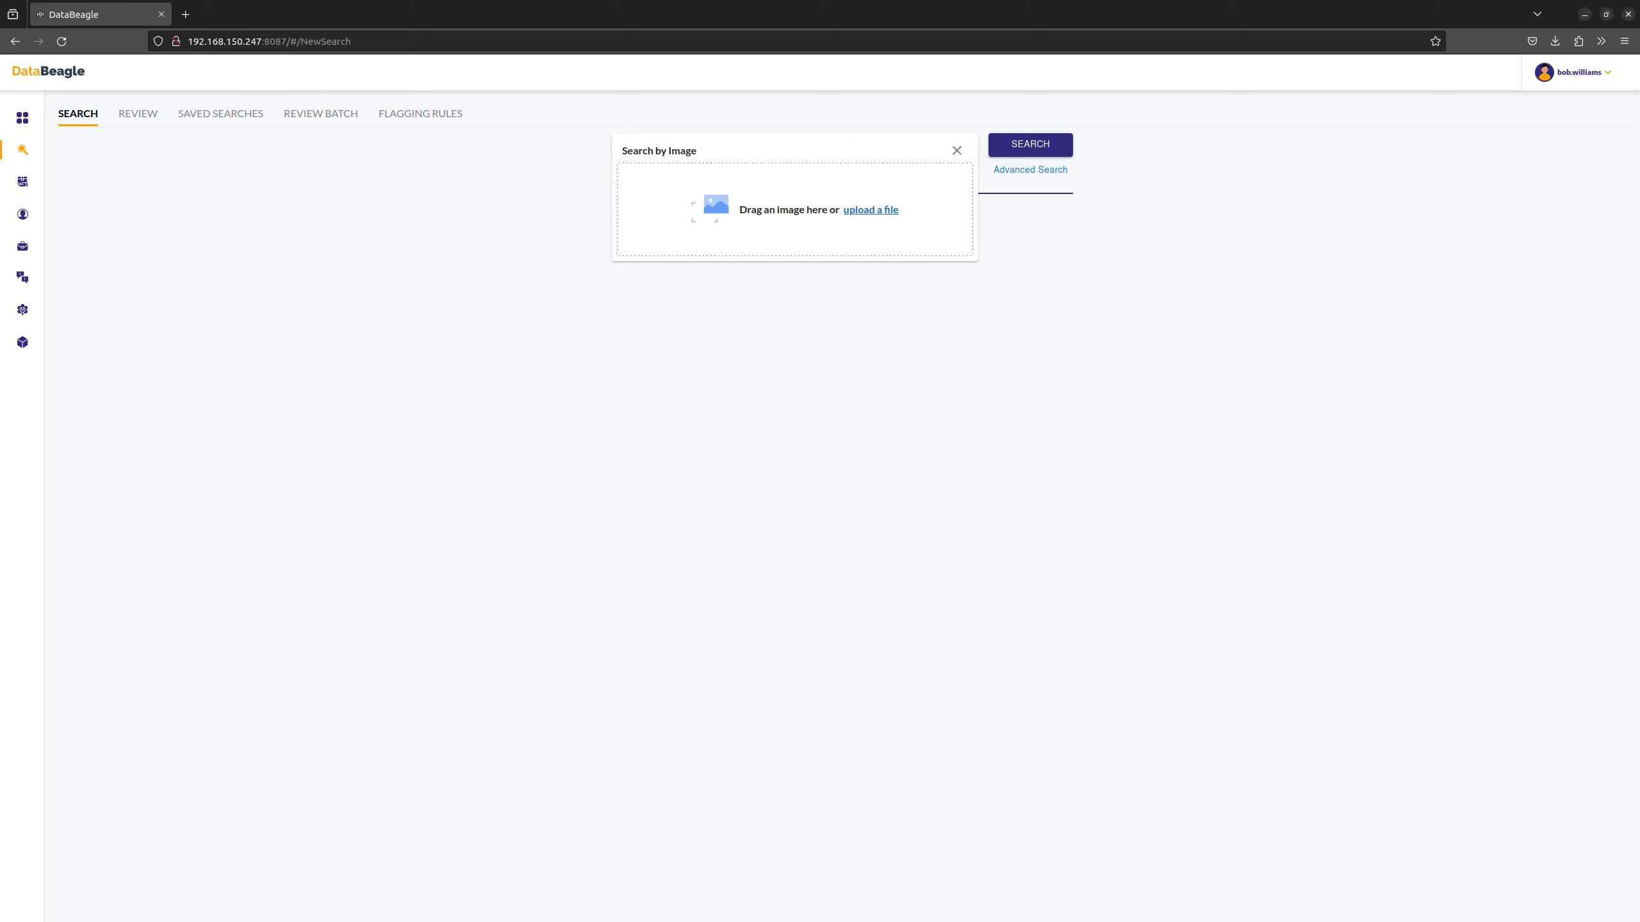
left_click_drag(1290, 921, 796, 217)
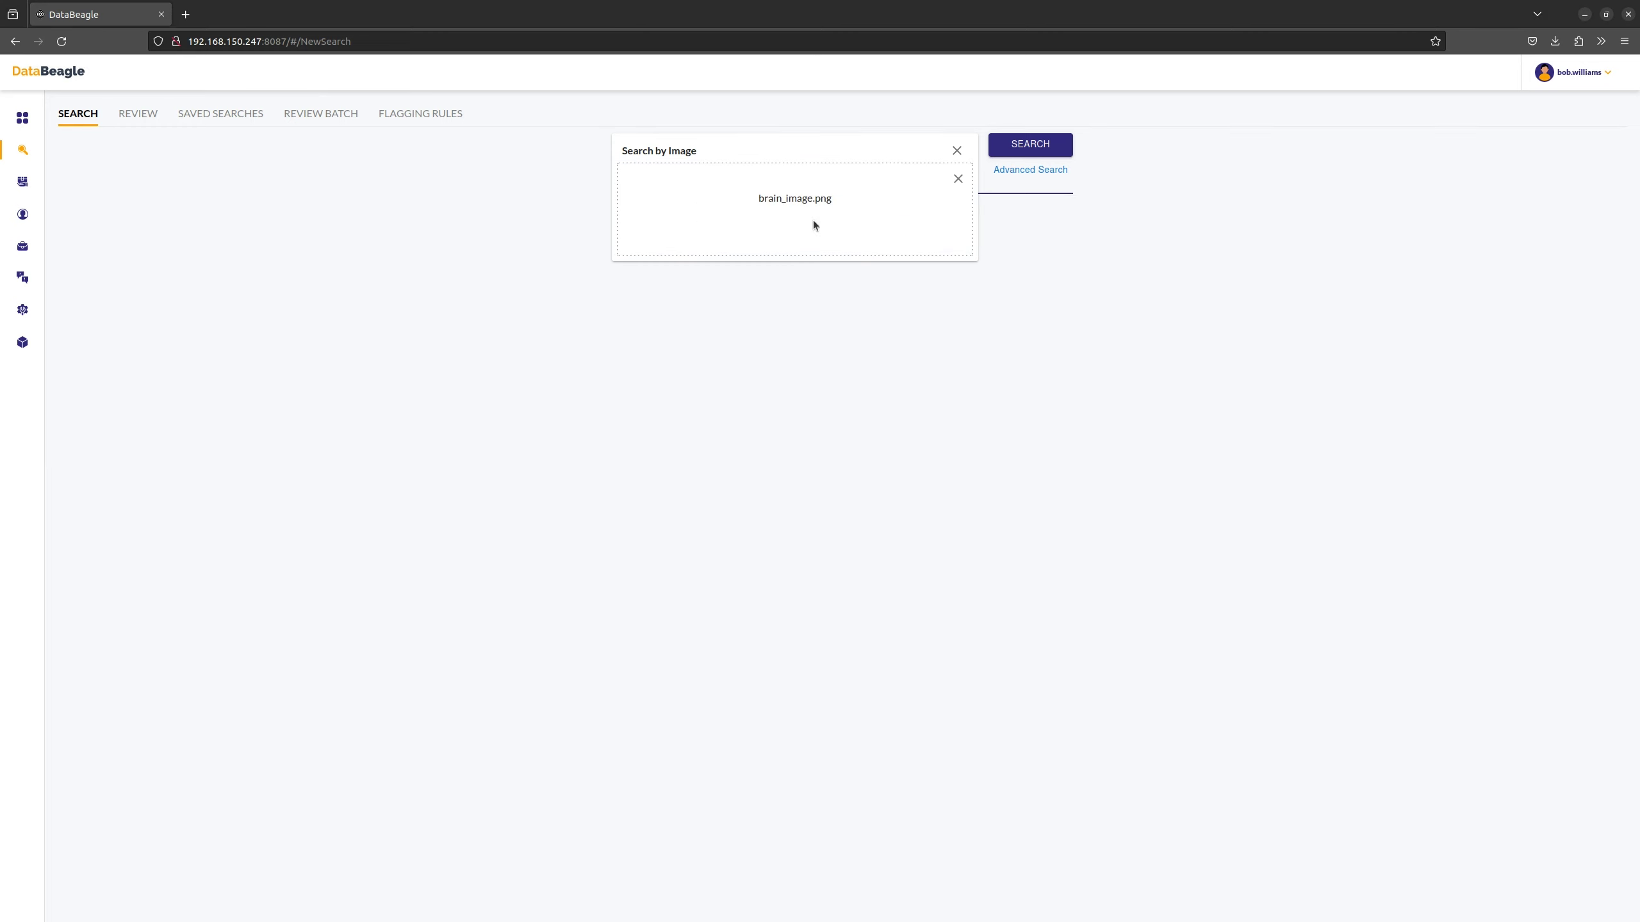
left_click(1033, 143)
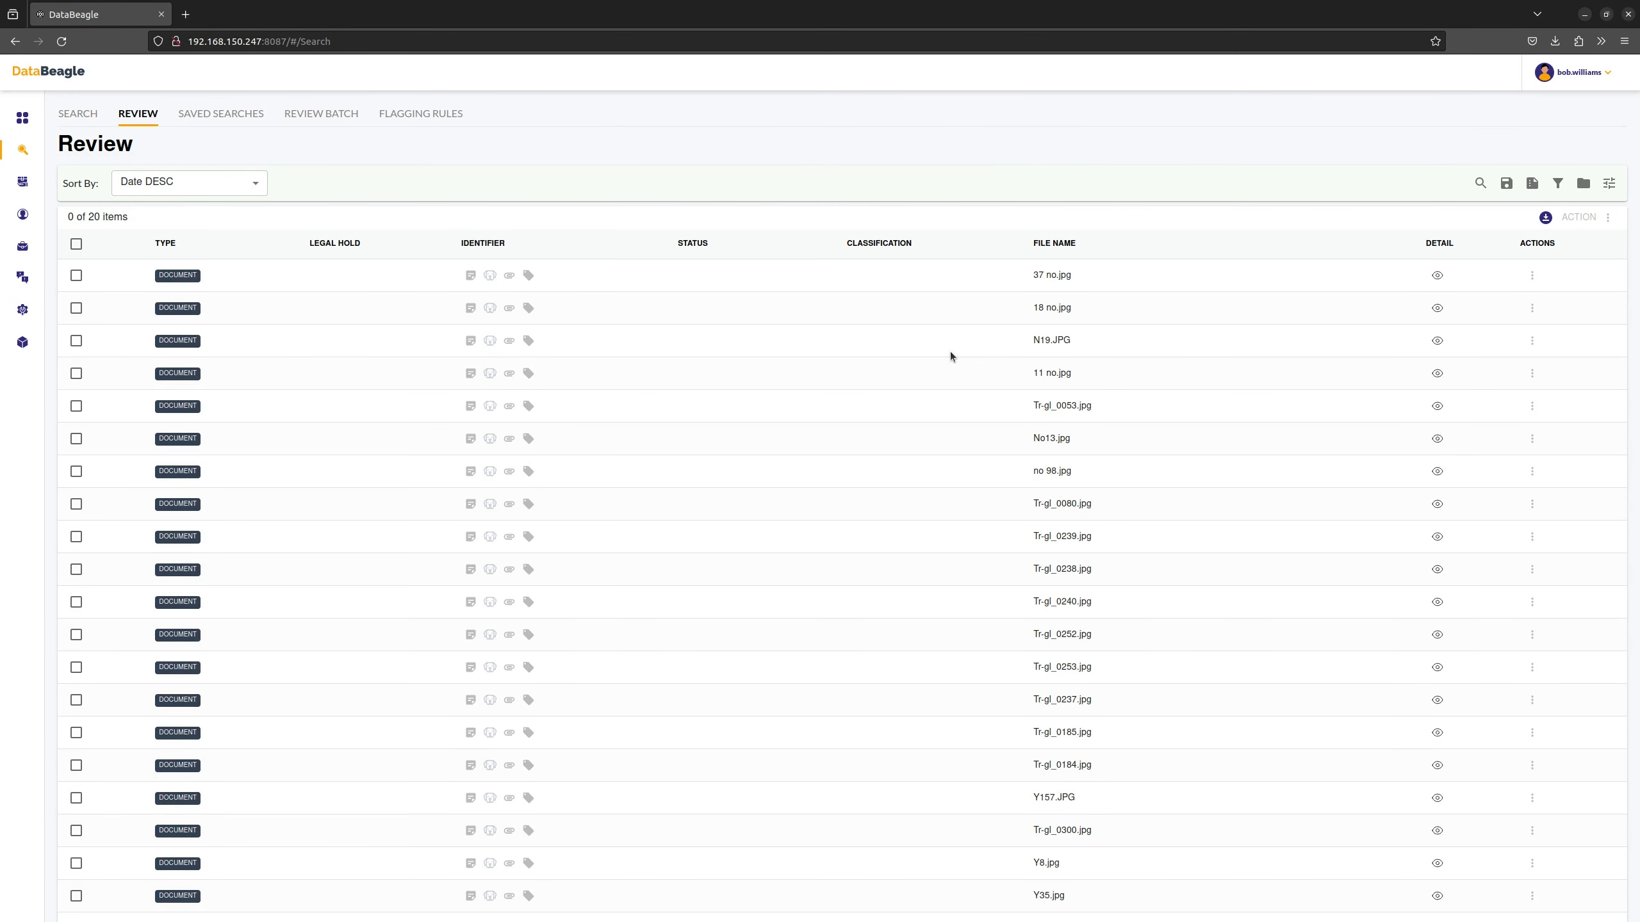
Step: Browse the image search results and view the details of Tr-gl_0185.jpg
mouse_move(1068, 408)
scroll(1069, 408, "down", 1)
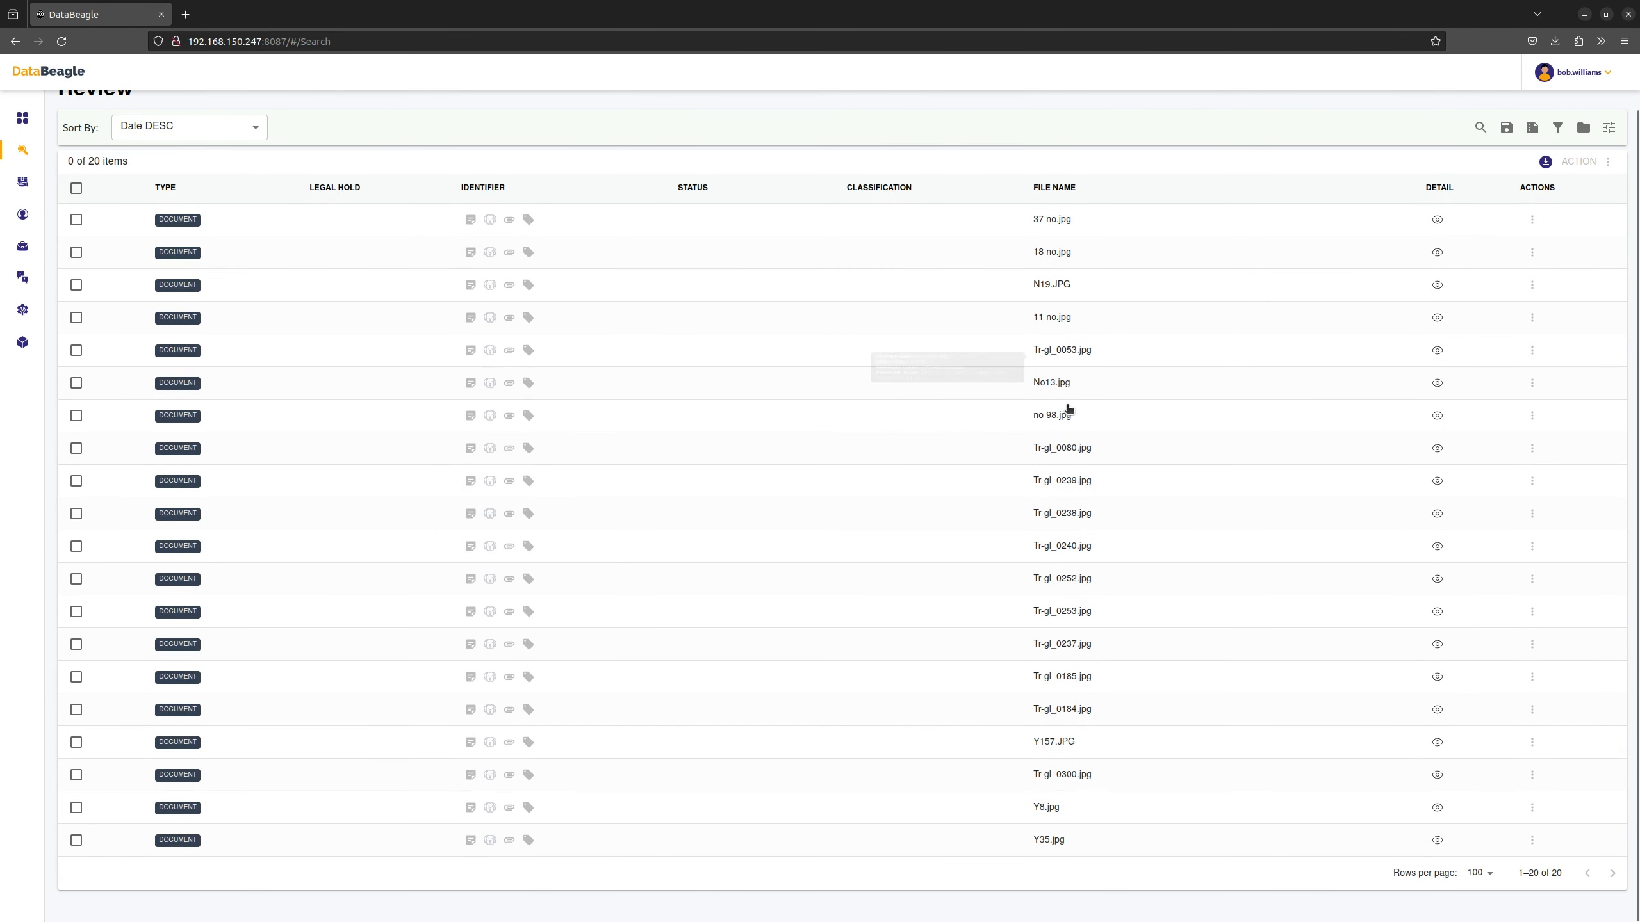
mouse_move(1075, 781)
mouse_move(1085, 682)
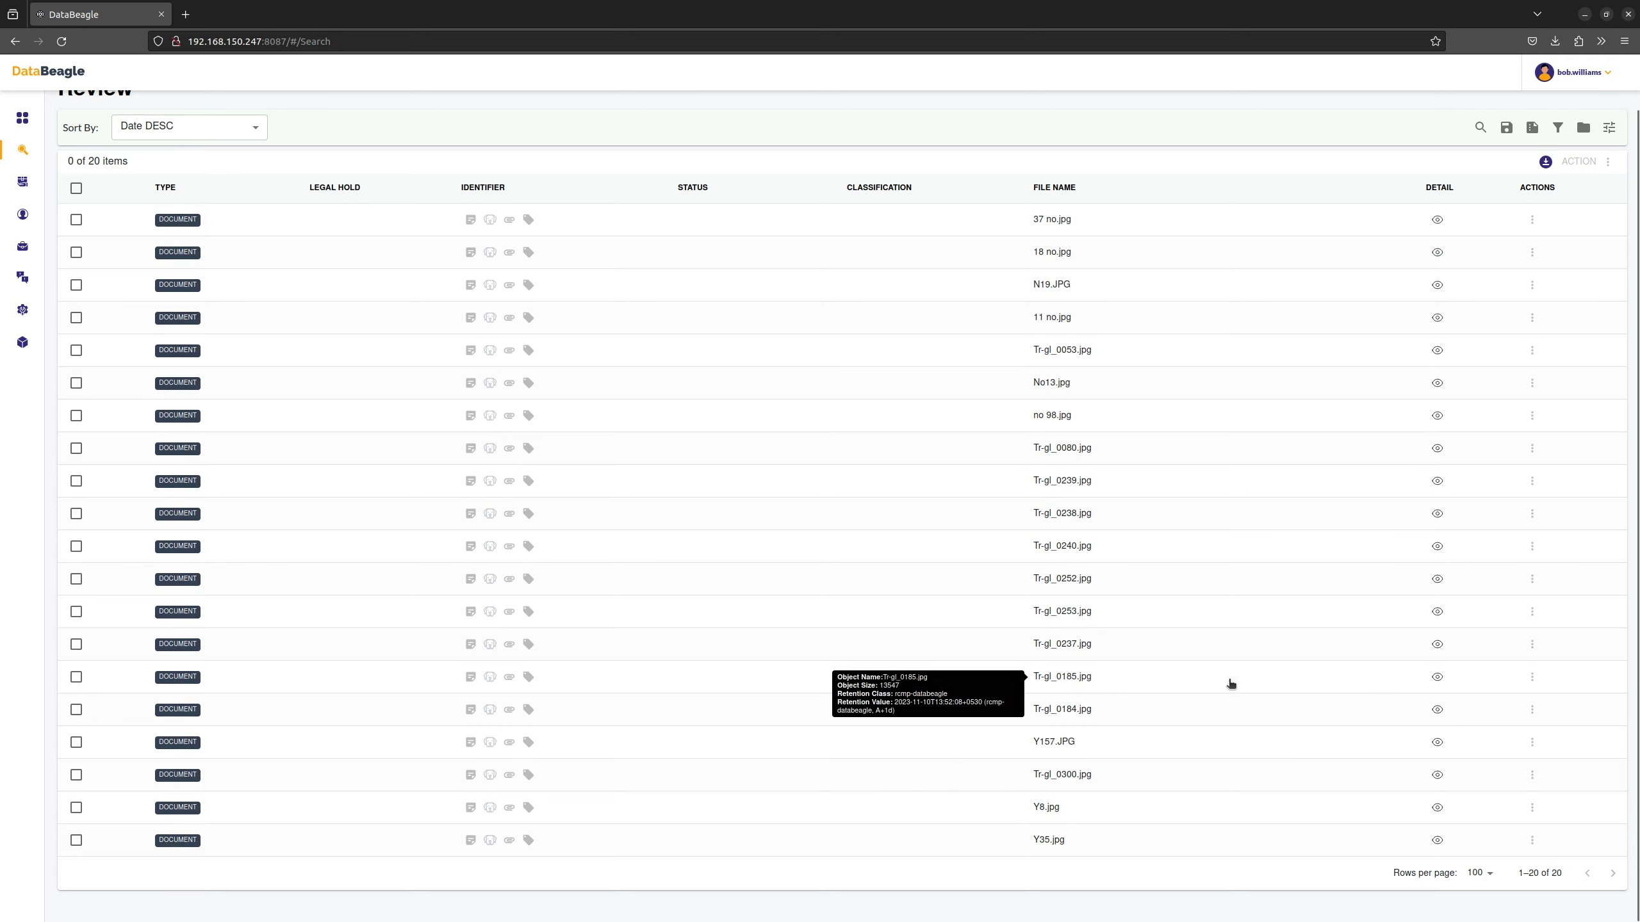
left_click(1439, 678)
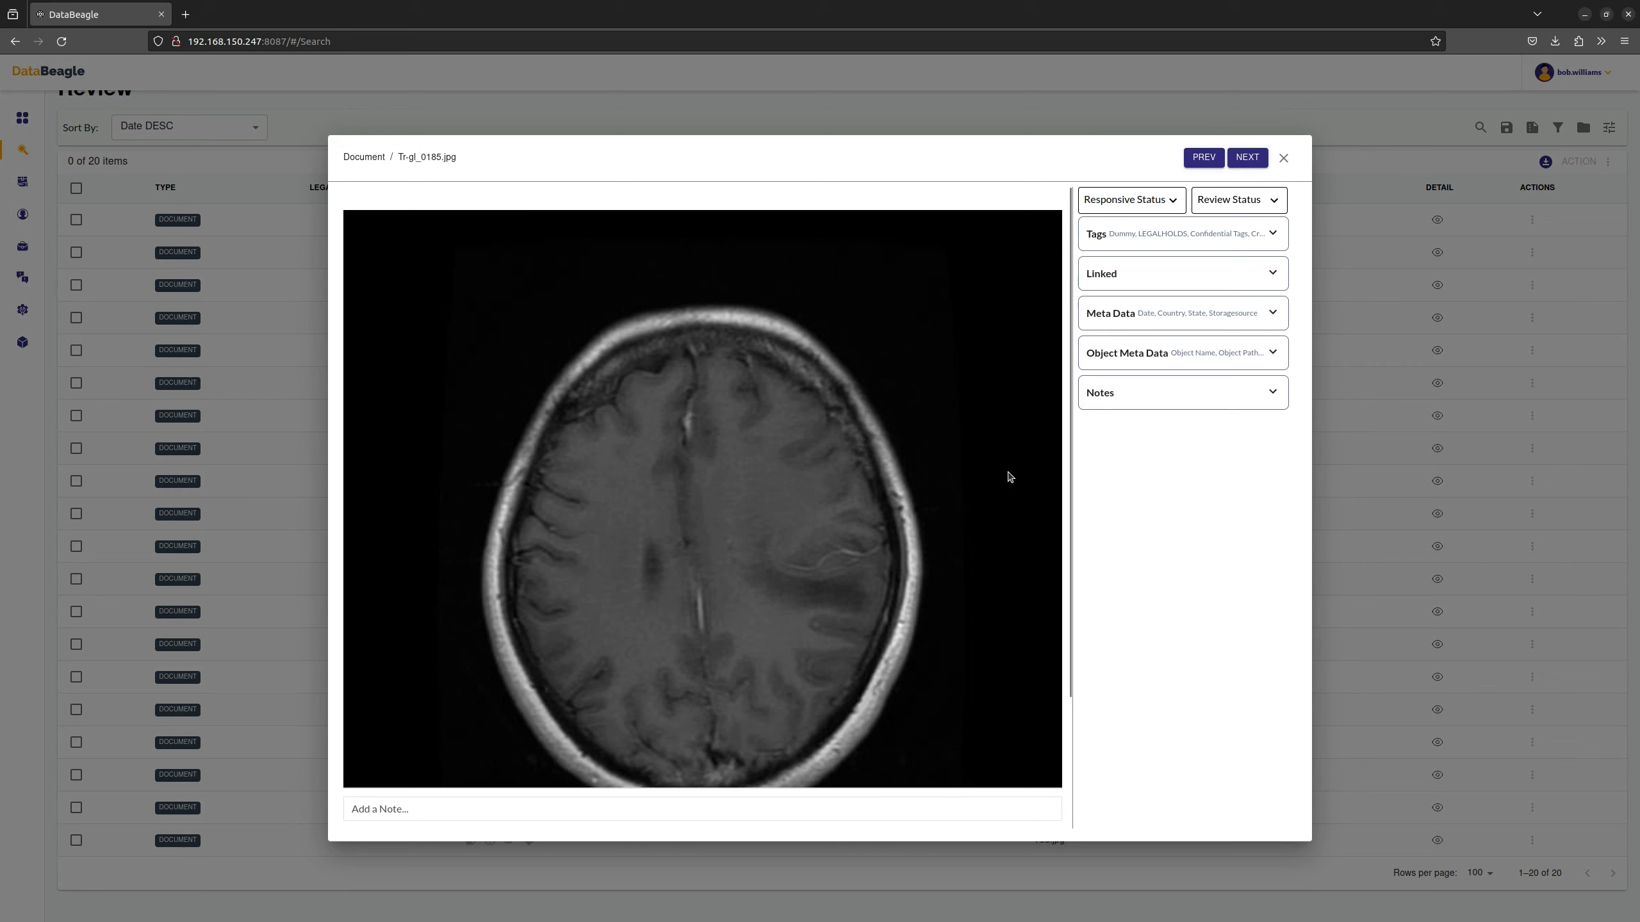
Step: Examine the image's Meta Data, Linked files, Object Meta Data and Notes, and close its details
left_click(1280, 327)
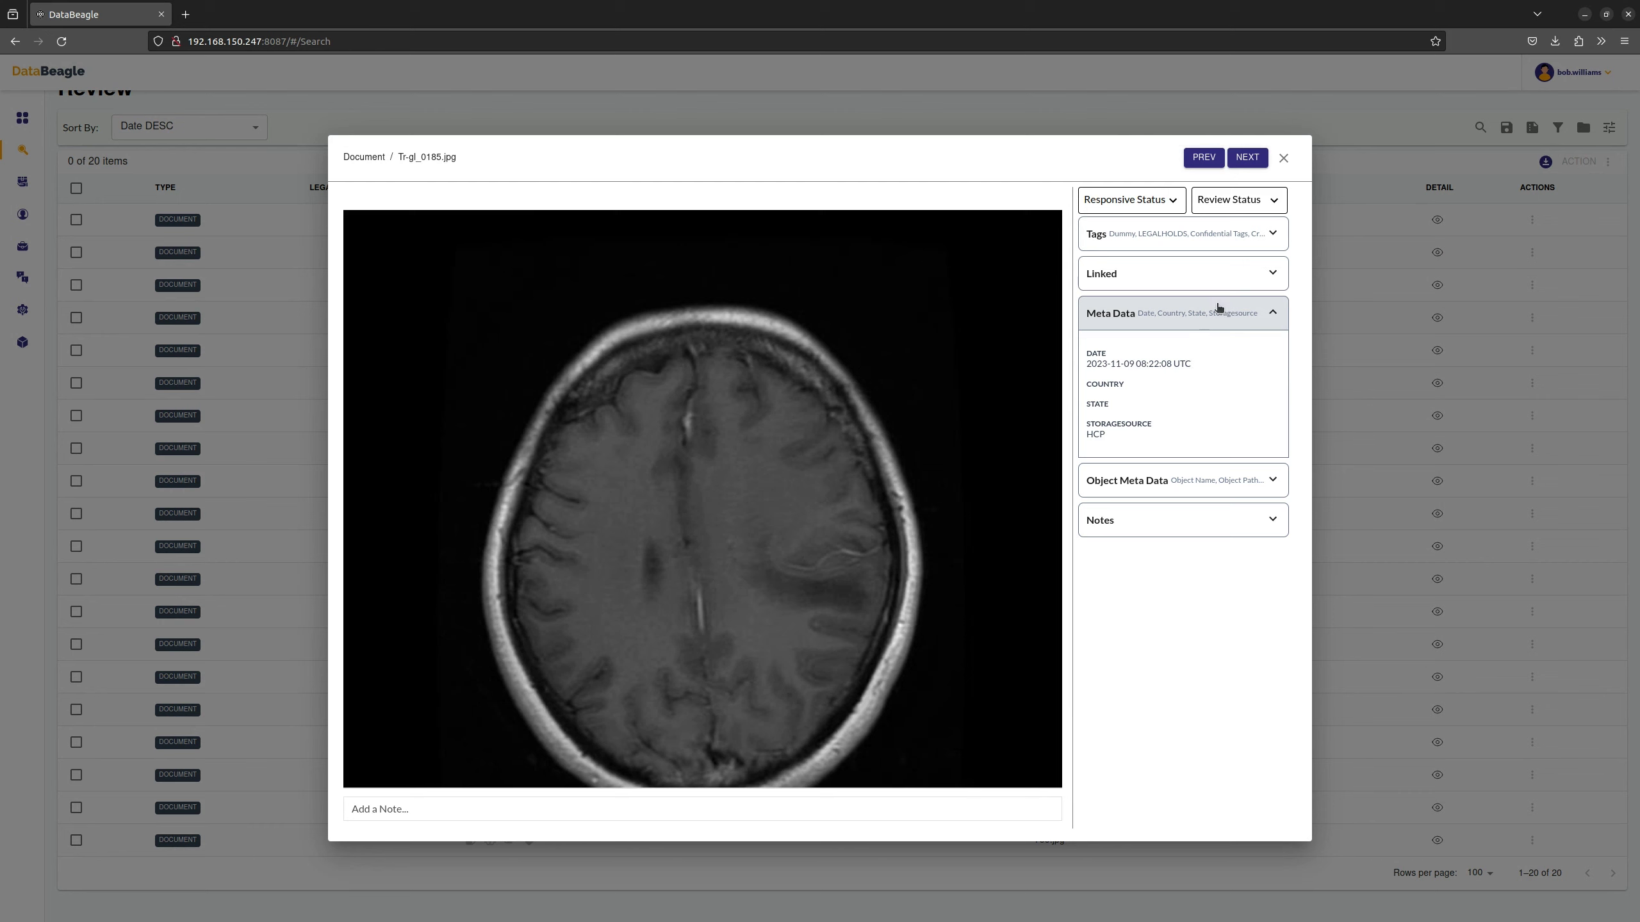
left_click(1260, 280)
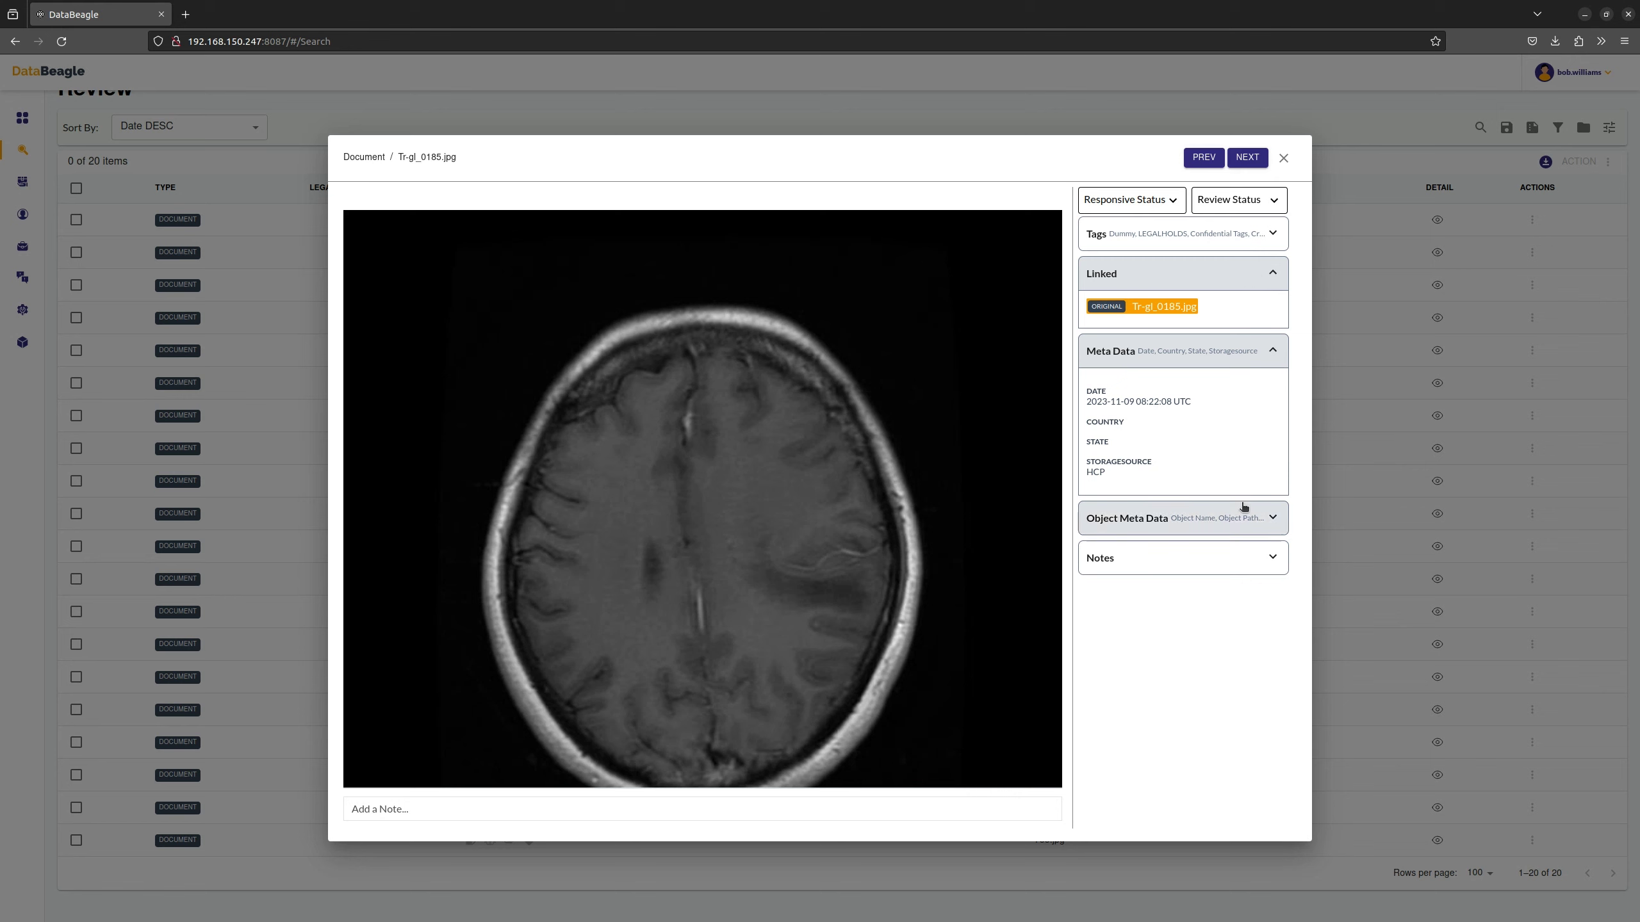
left_click(1266, 521)
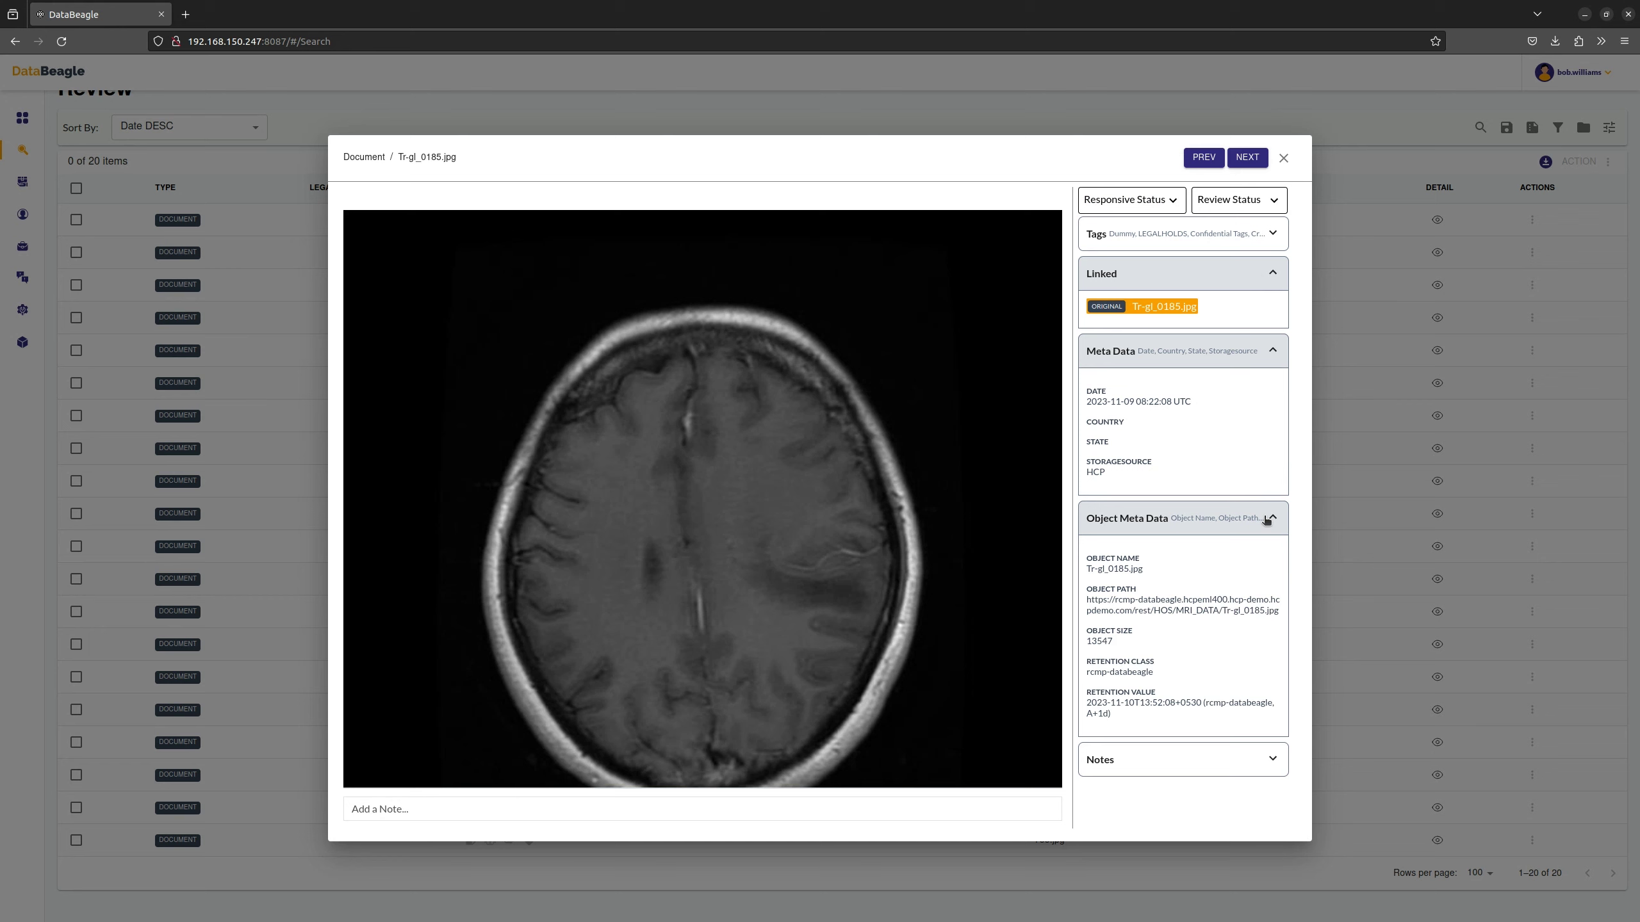
left_click(1254, 760)
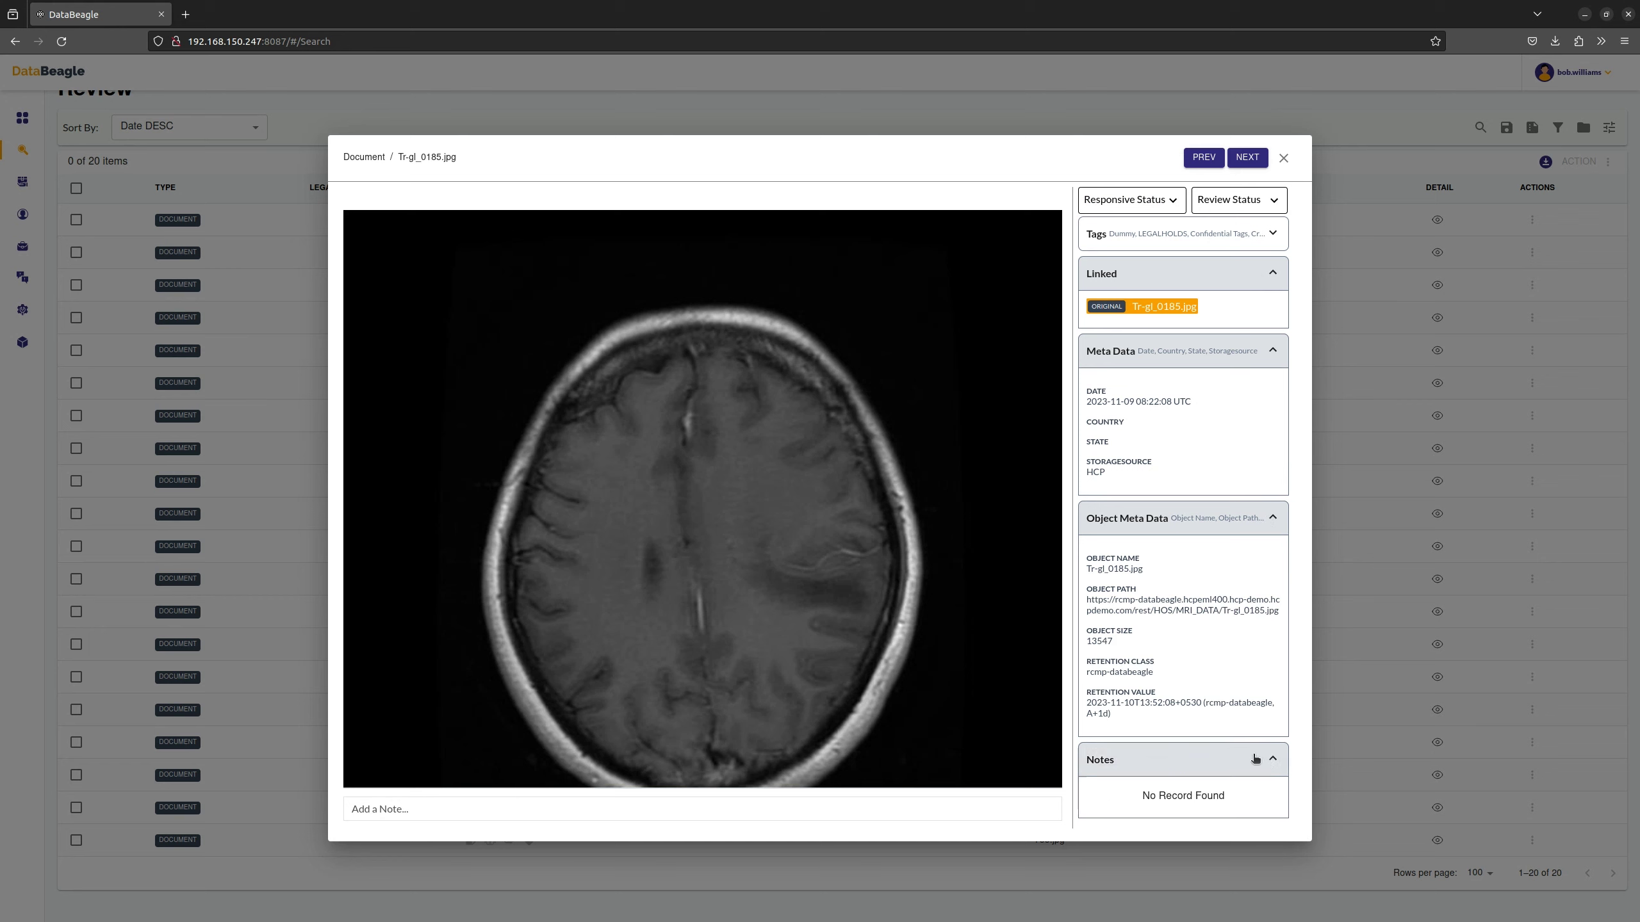
left_click(1255, 760)
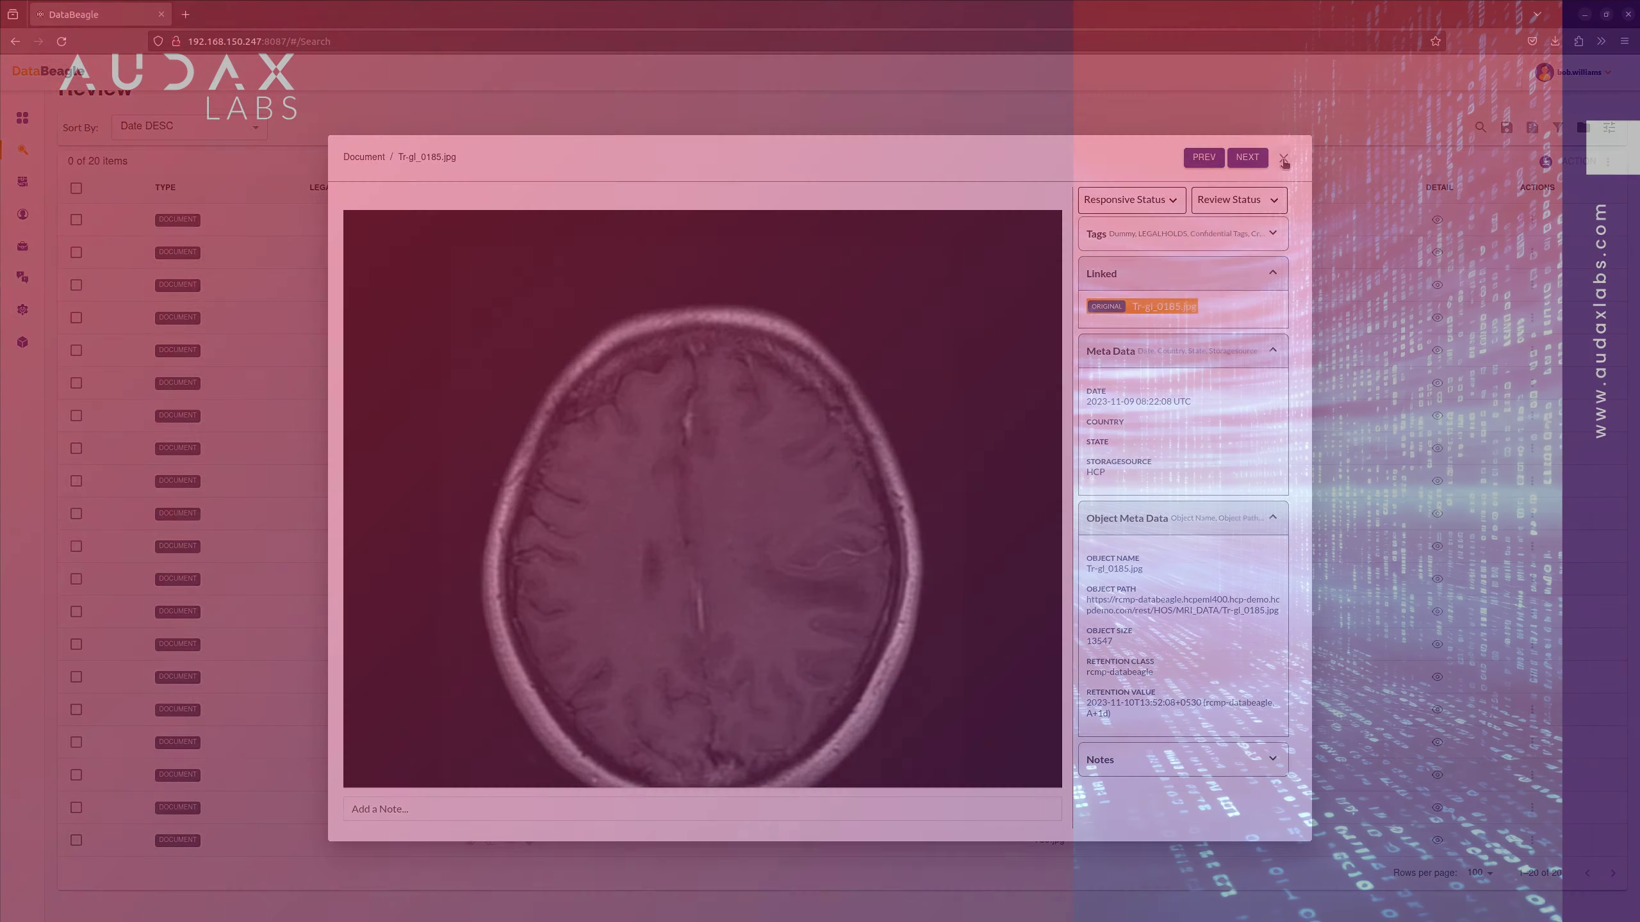
left_click(1285, 160)
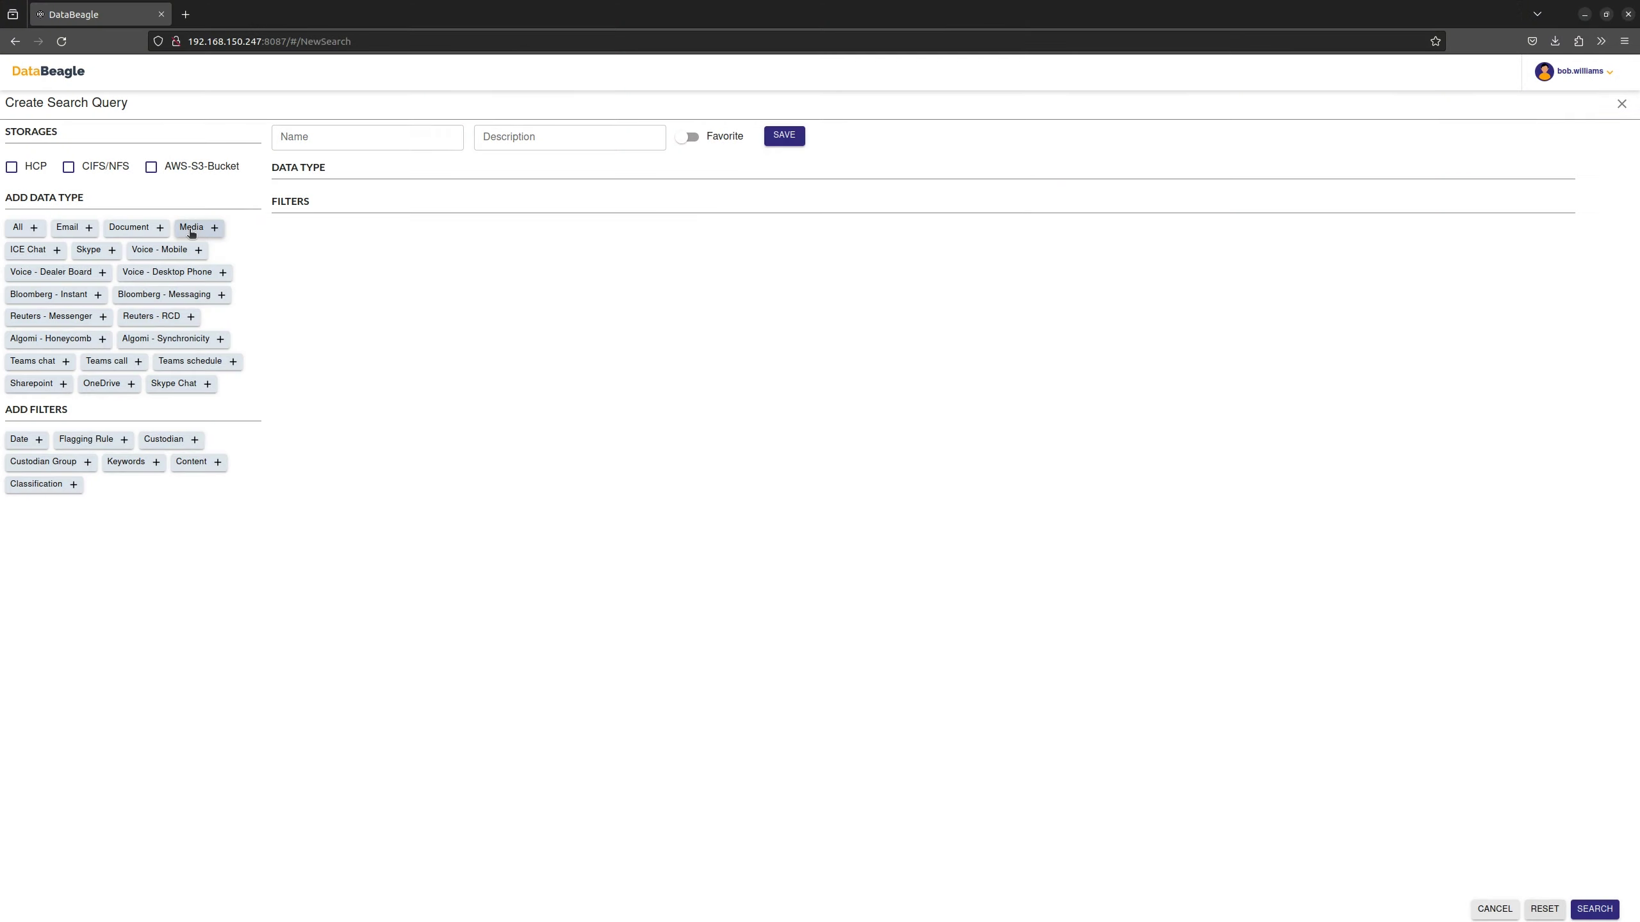
Step: Run a new search query with Media as the only data type
left_click(191, 229)
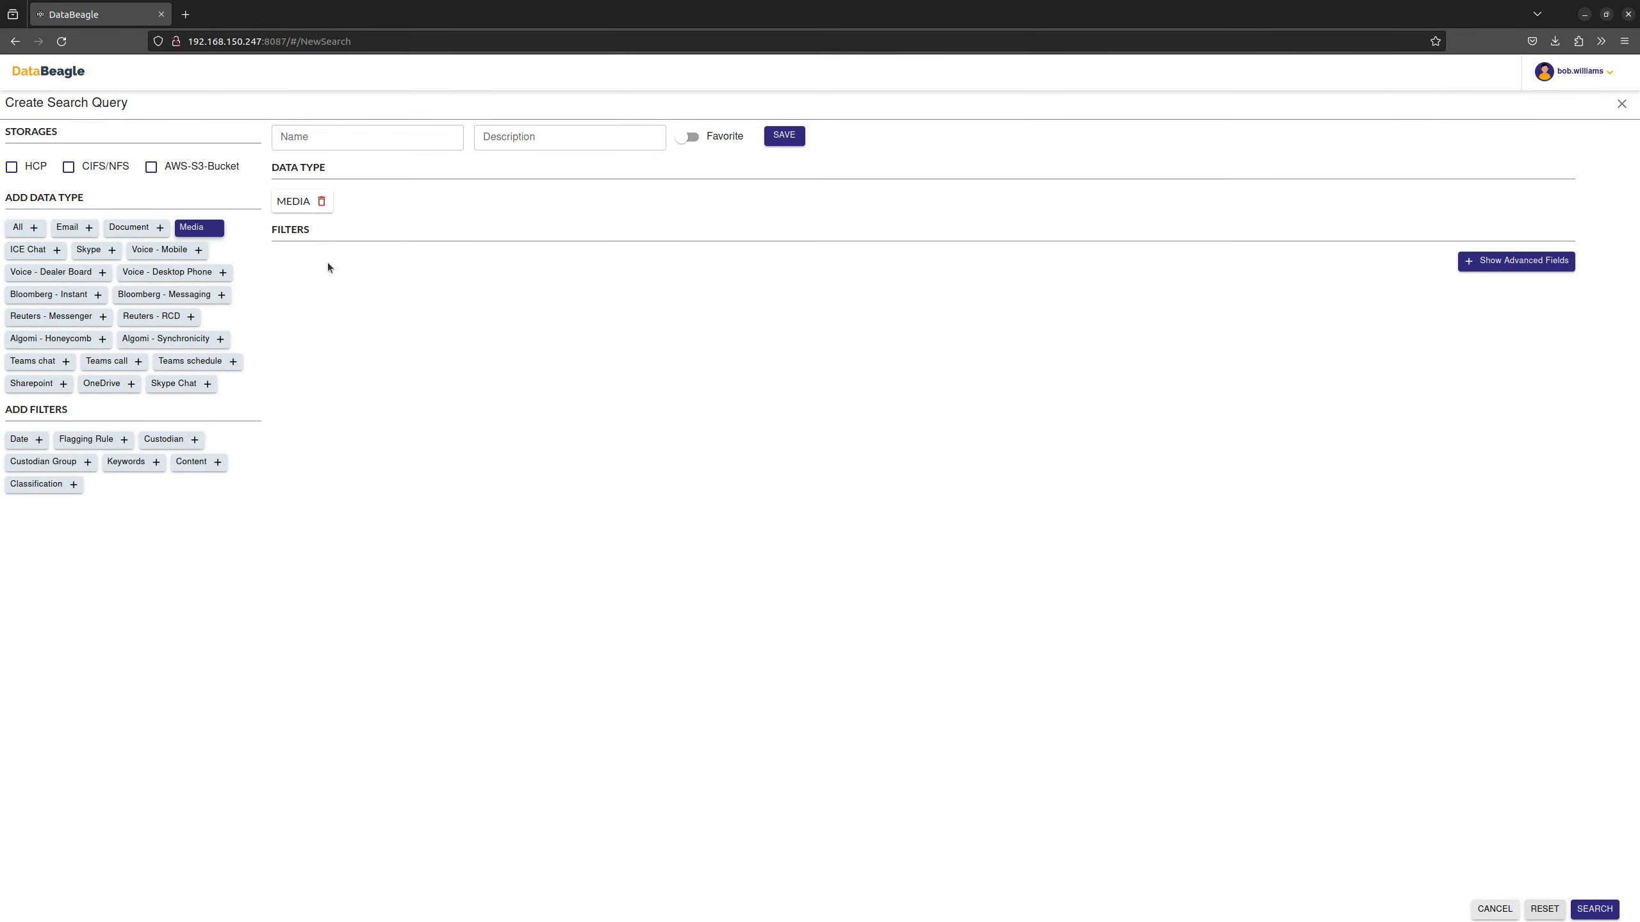
left_click(1597, 909)
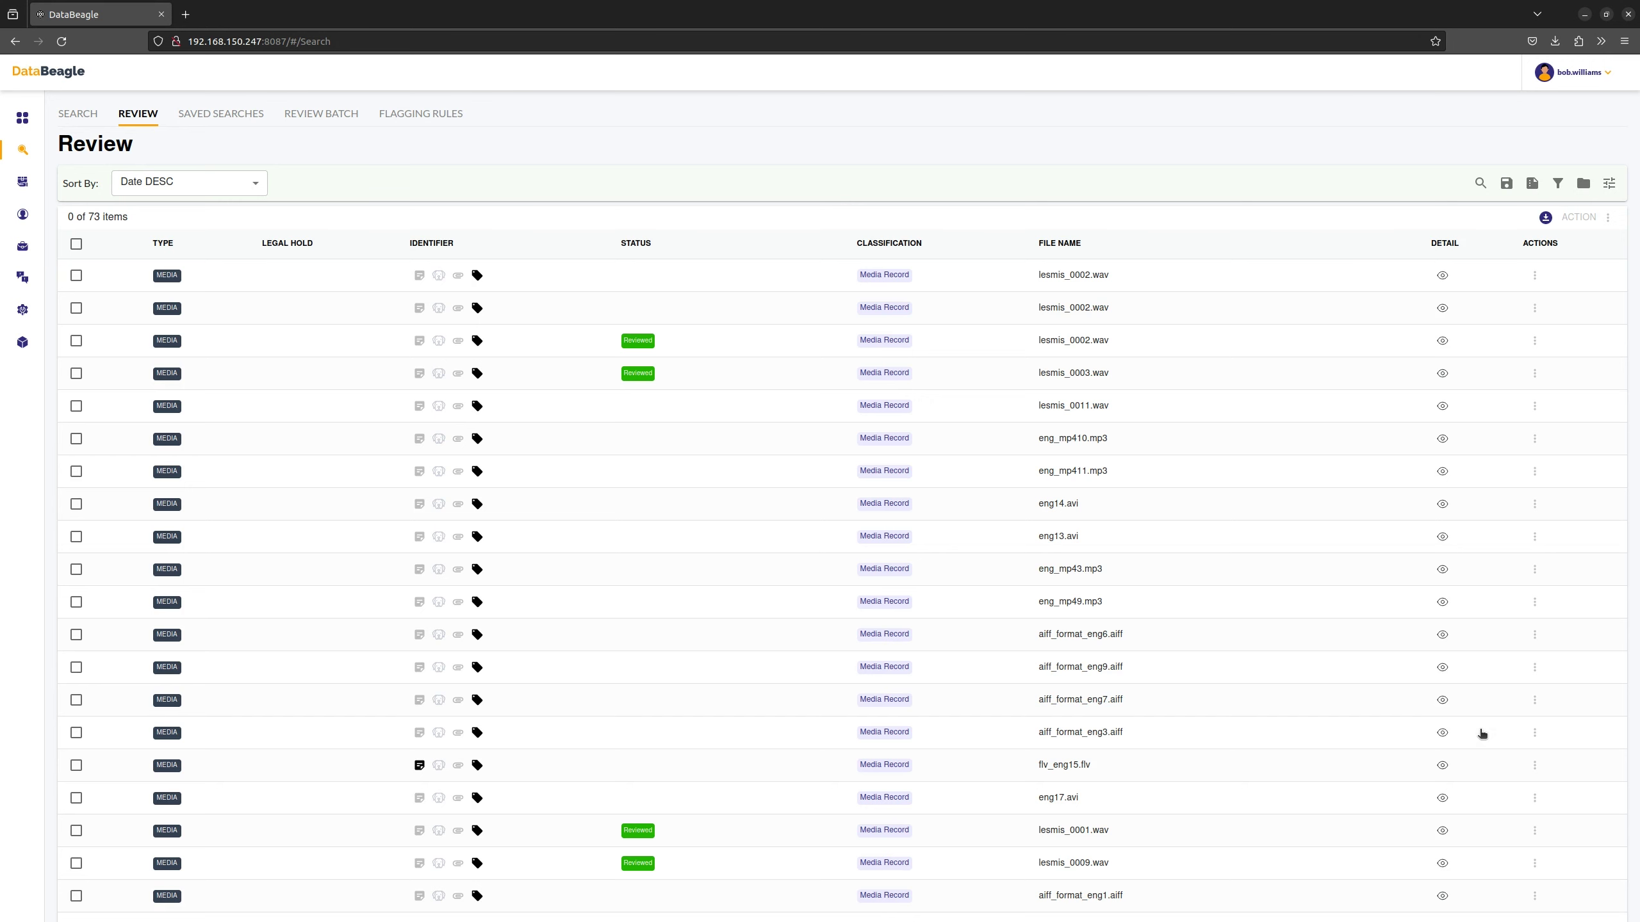
Step: View the details of the first lesmis_0002.wav result and play its linked converted version, lesmis_0002.mp3
left_click(1441, 277)
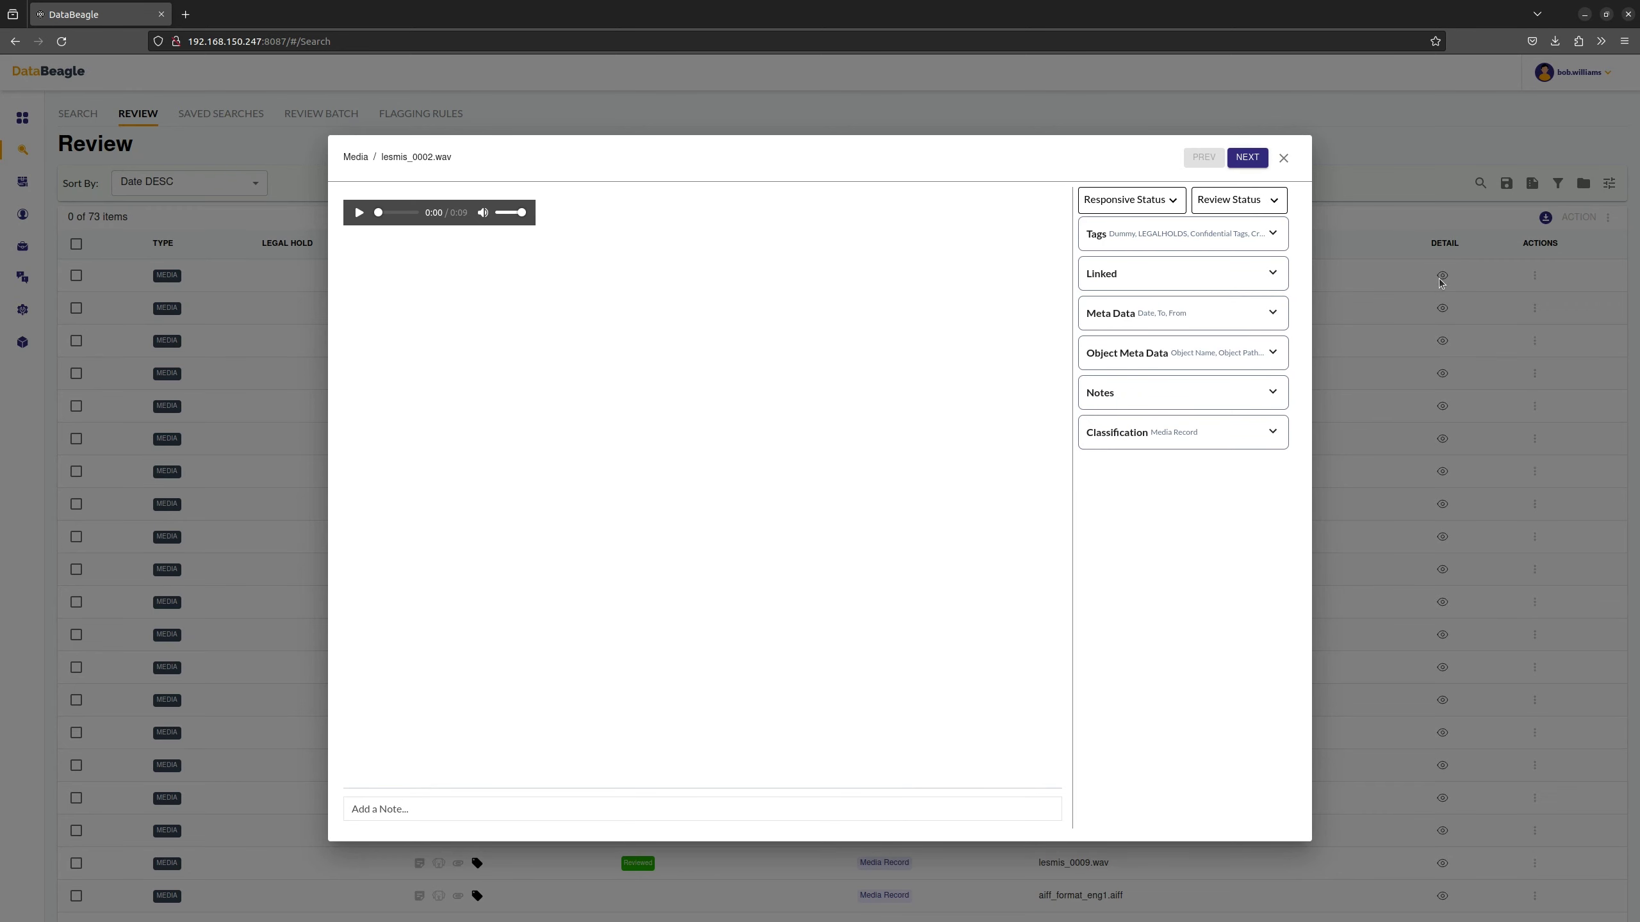
left_click(1164, 286)
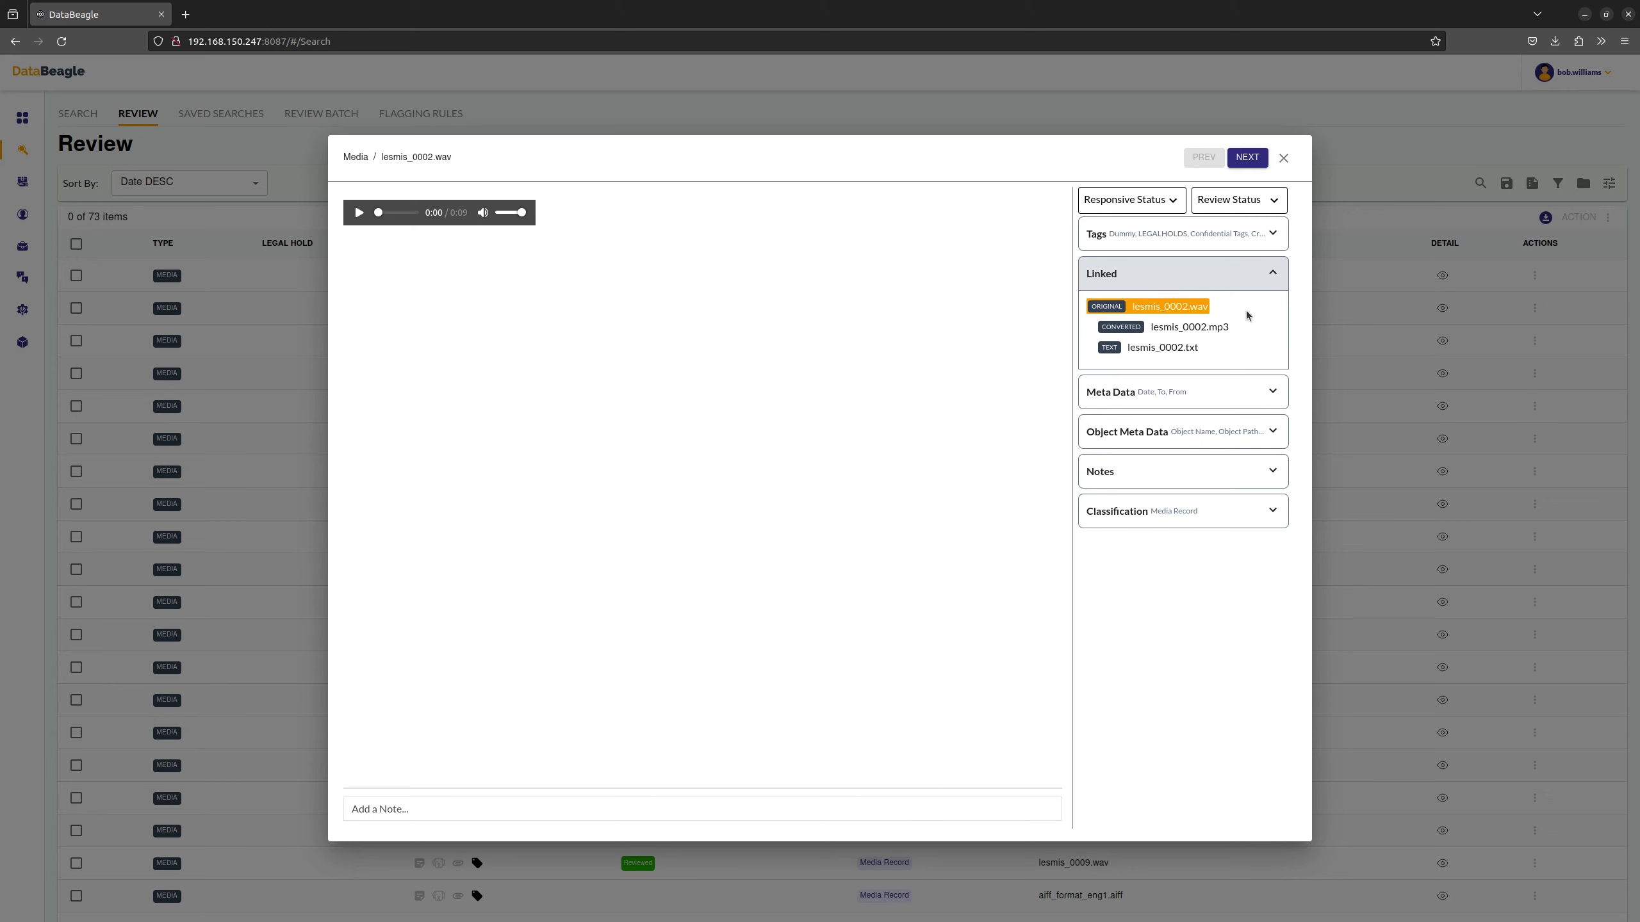
left_click(1165, 329)
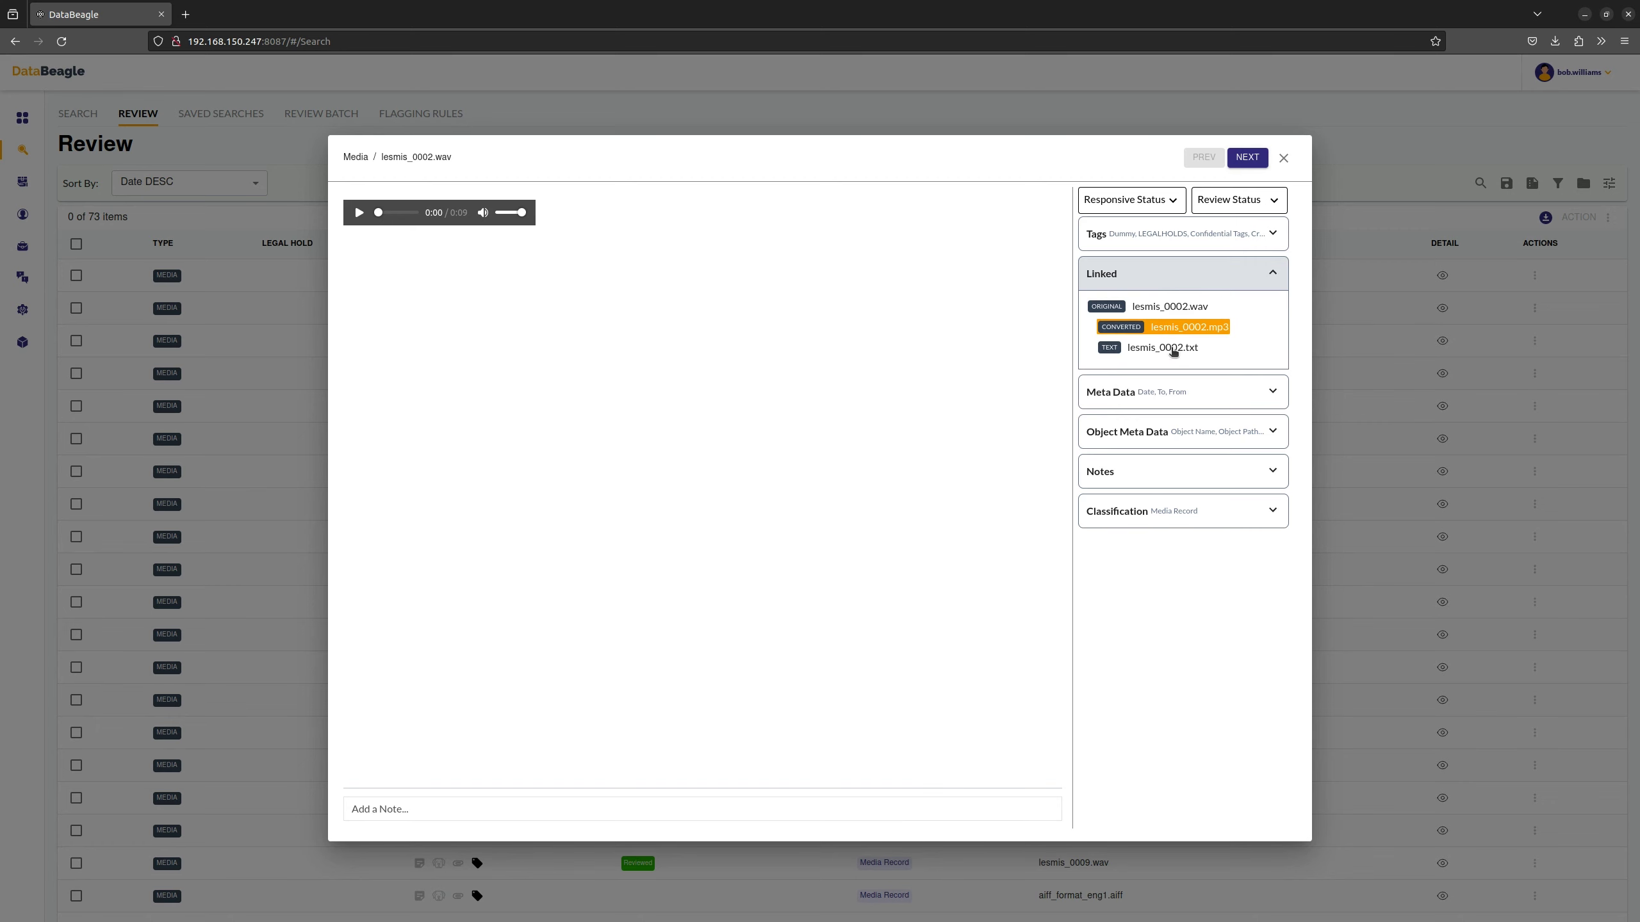
left_click(359, 213)
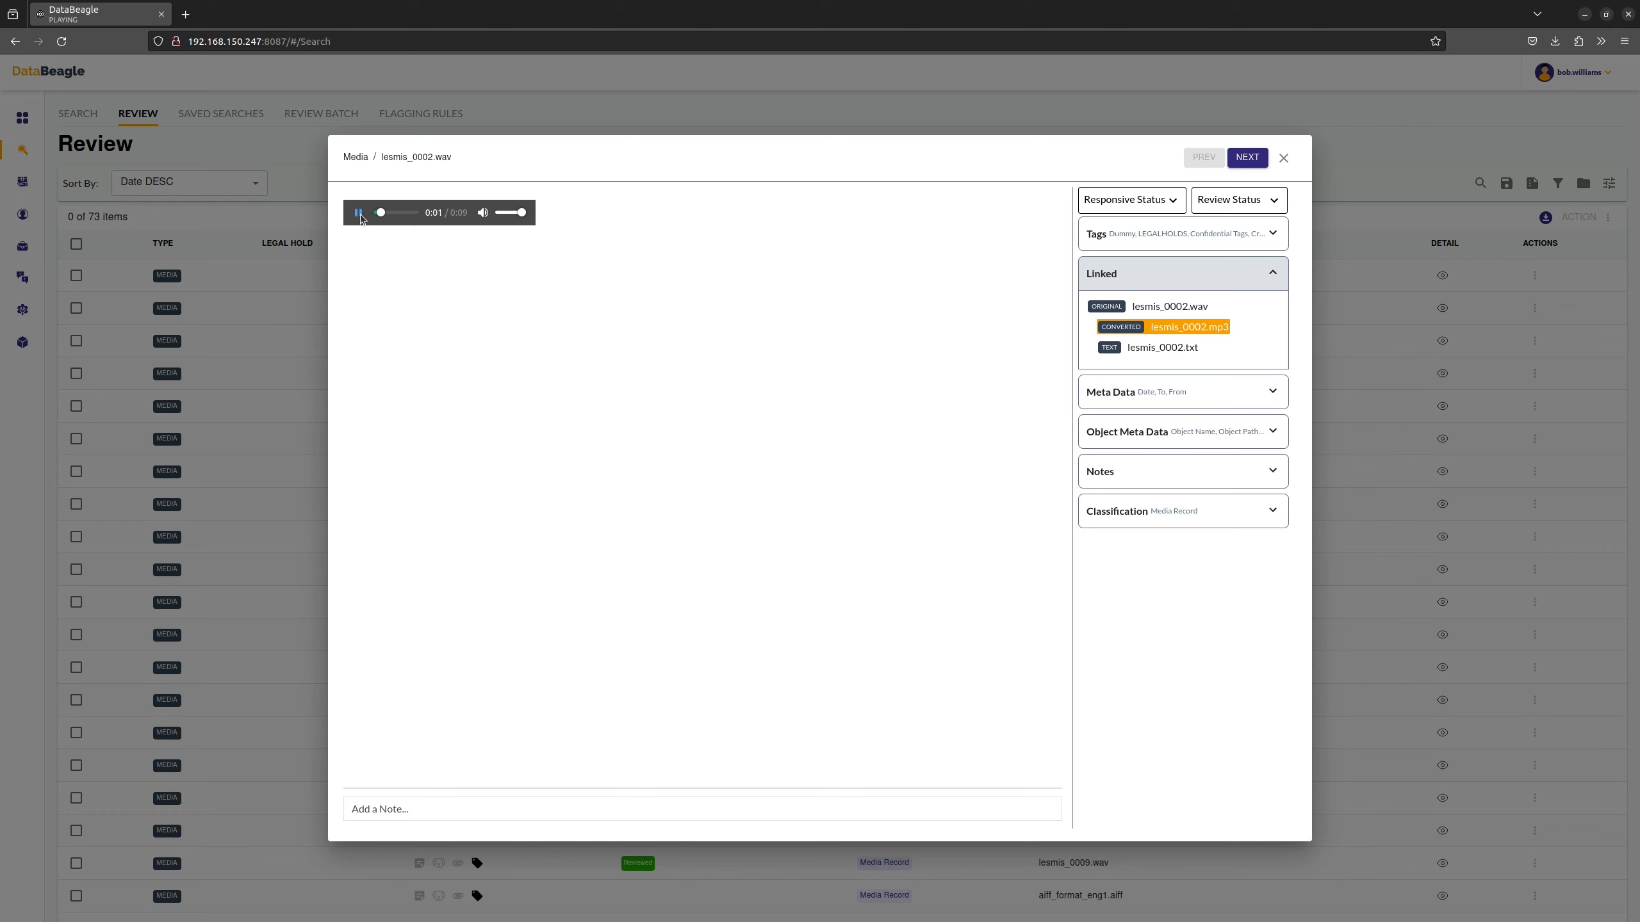